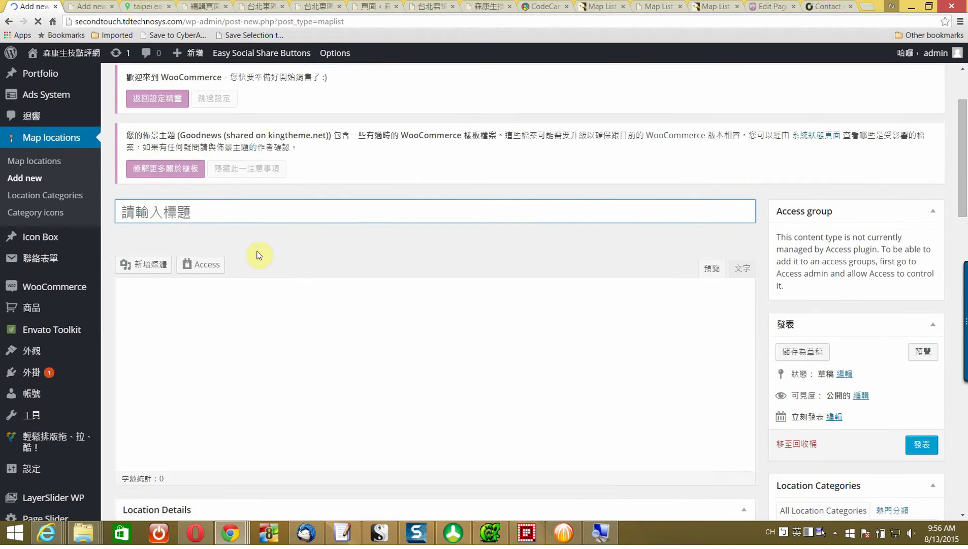
Enter 天母商圈 in the new map location's title, copy the text and clear the title again.
click(205, 218)
text(天)
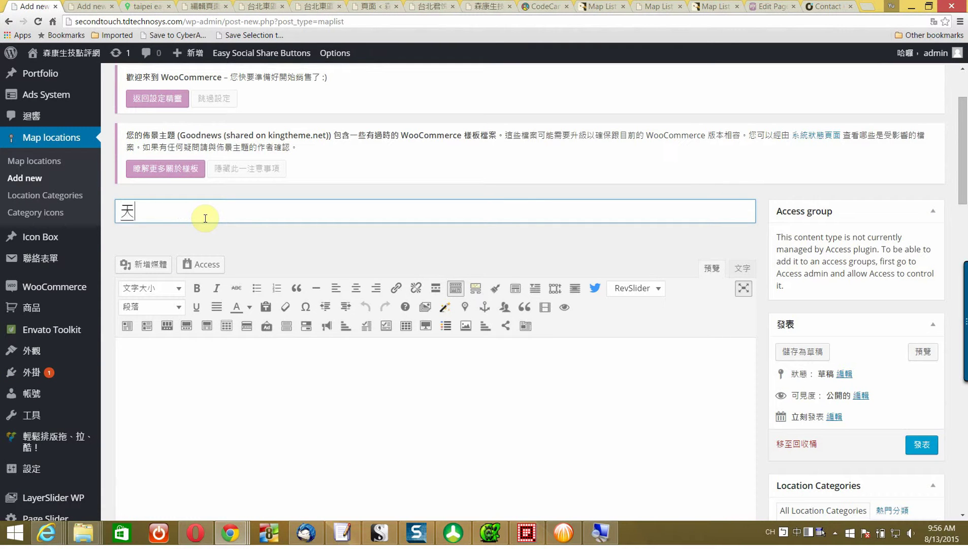
text(母商圈)
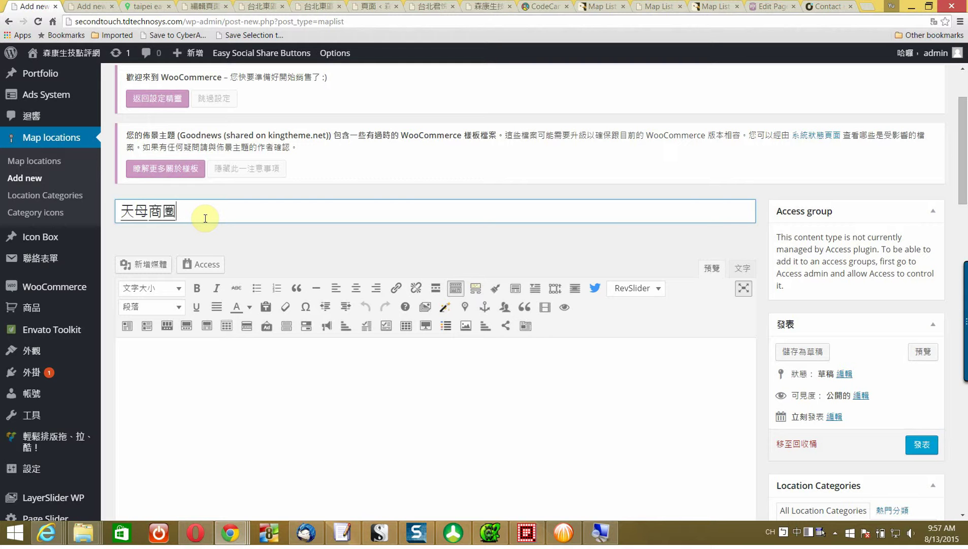
key(ctrl+a)
key(ctrl+c)
key(BackSpace)
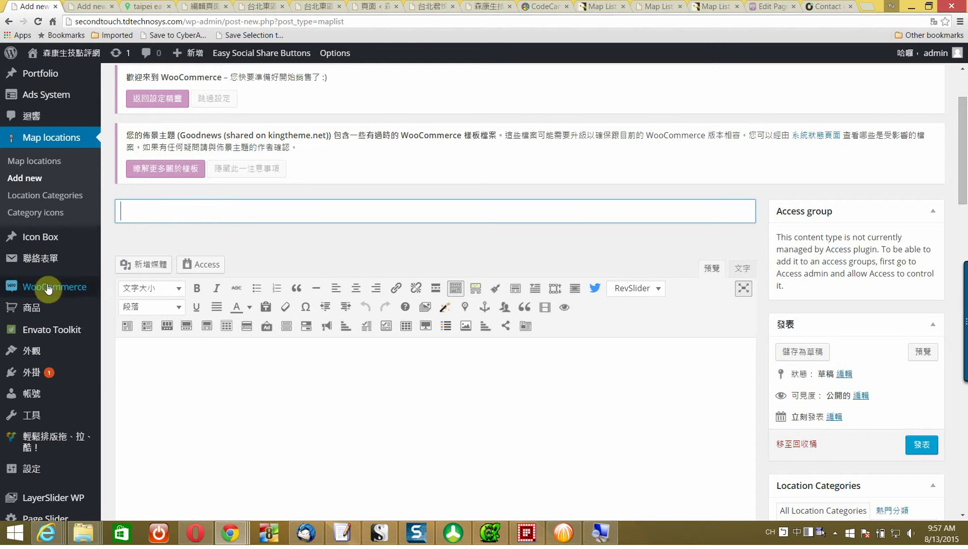
Add a new map location category named 天母商圈 using the copied text.
click(40, 213)
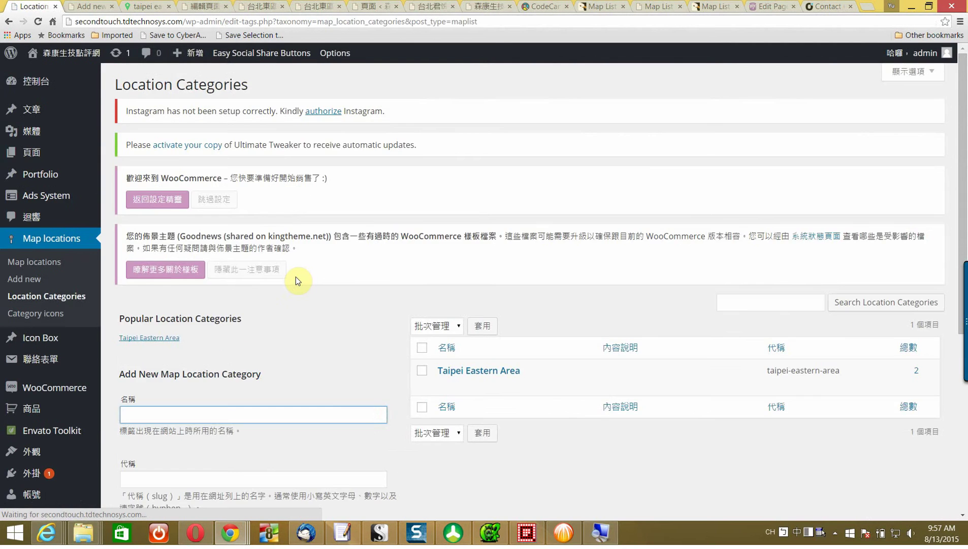
scroll(296, 276, down, 1)
right_click(197, 263)
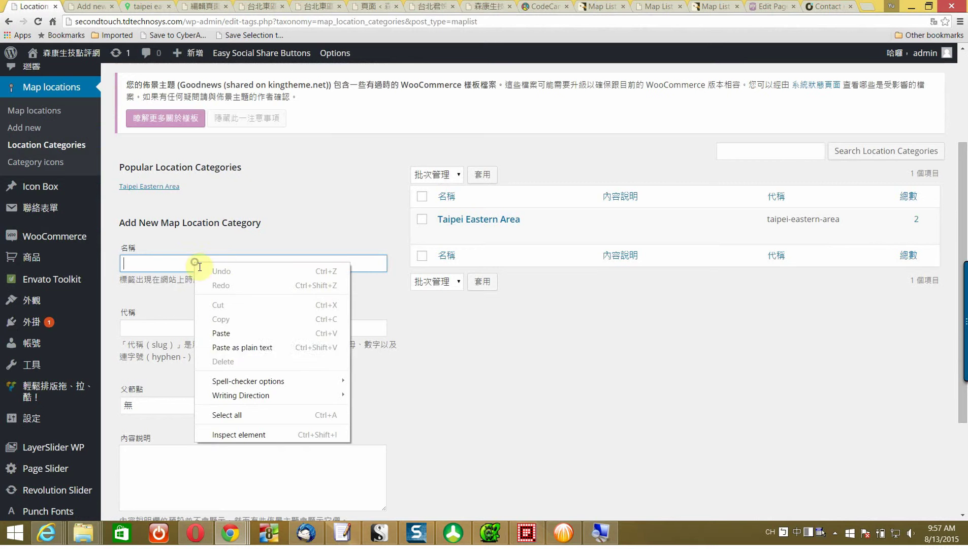
click(231, 331)
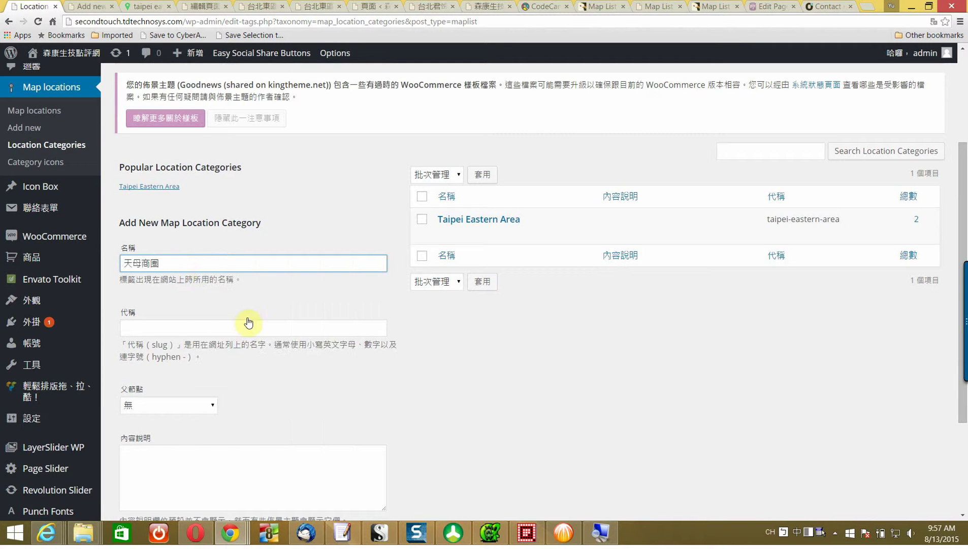
scroll(249, 320, down, 3)
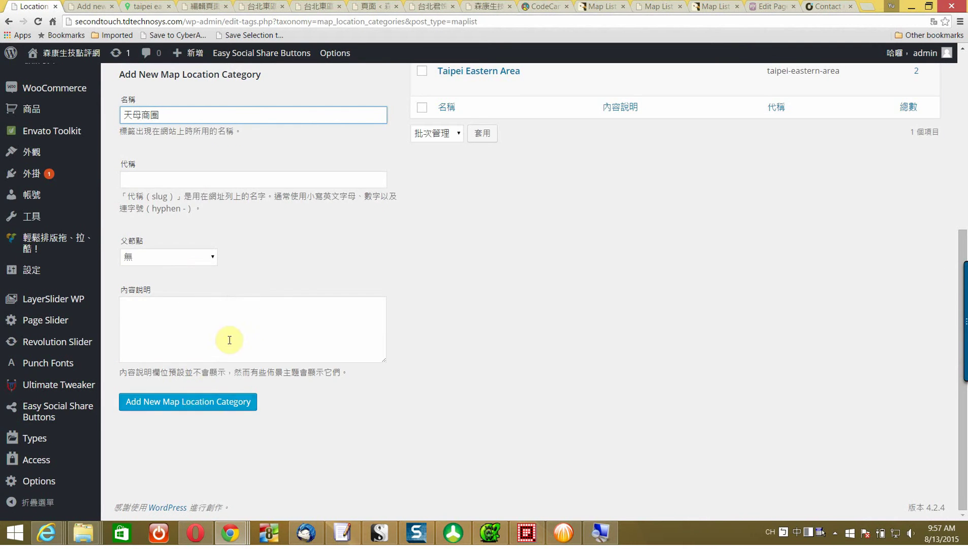
scroll(231, 337, up, 3)
scroll(231, 333, down, 2)
scroll(232, 337, down, 1)
click(198, 401)
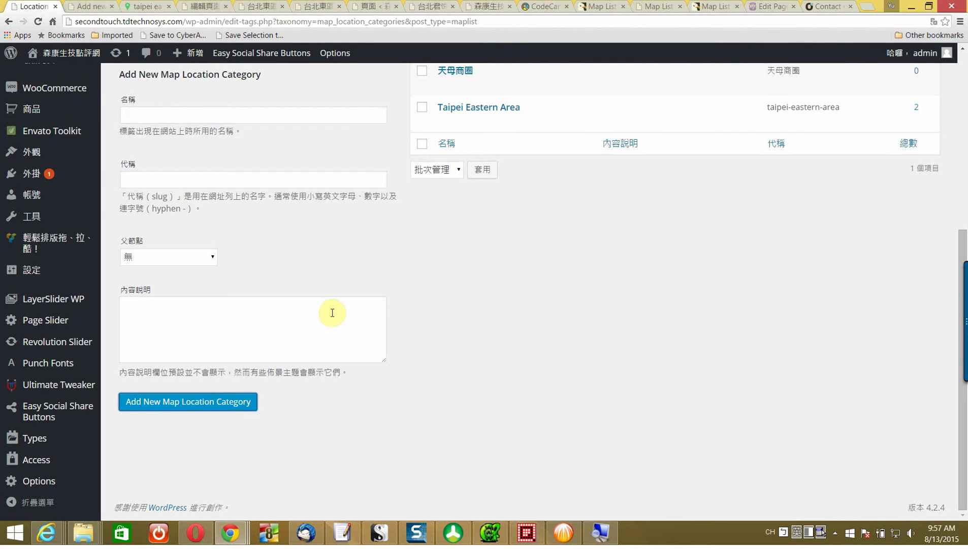
Add another map location category named 台北市 without a parent.
scroll(333, 313, up, 3)
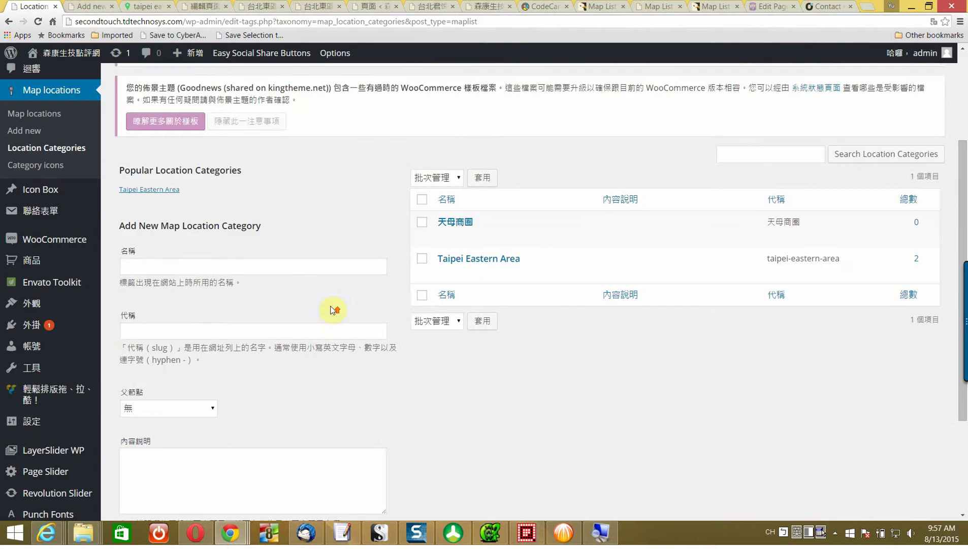
click(151, 264)
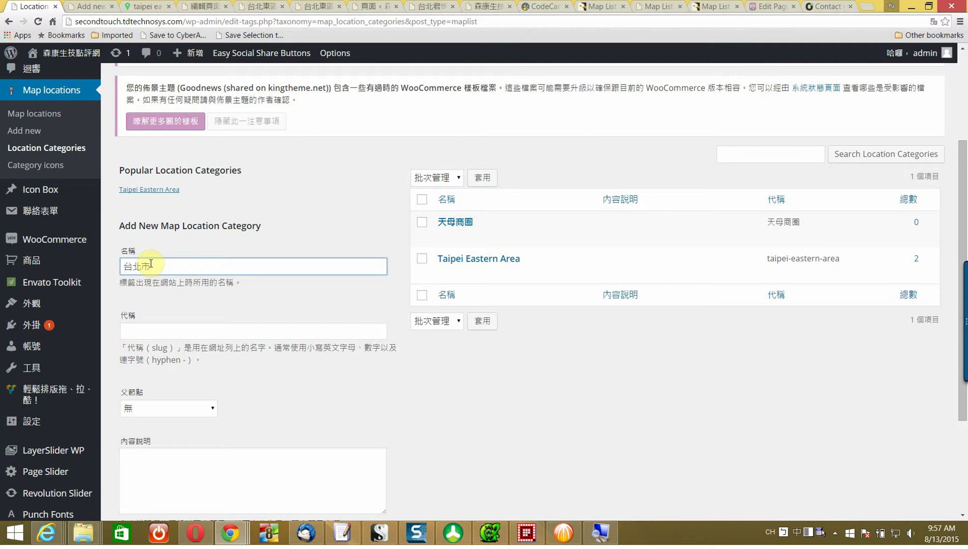
text(台北市)
scroll(152, 284, down, 3)
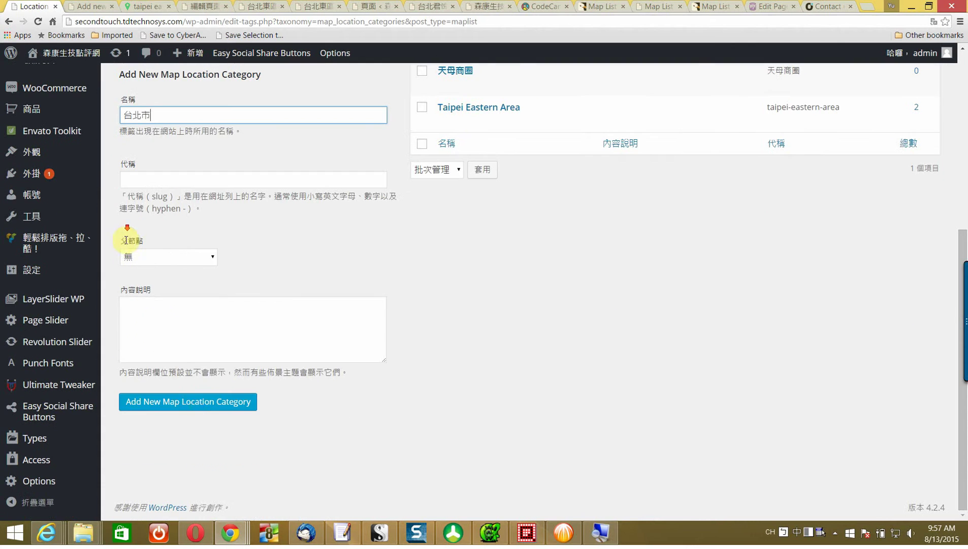
click(193, 412)
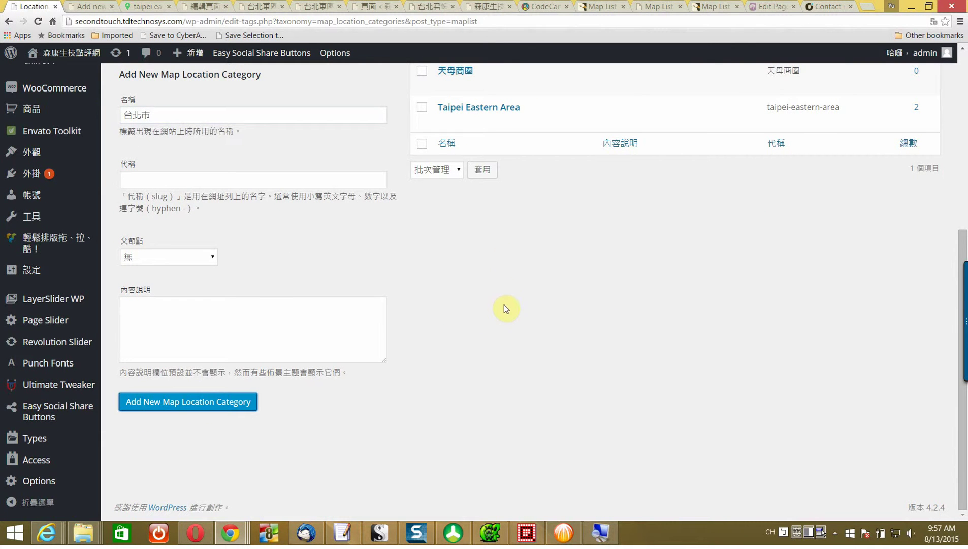
Edit the 天母商圈 category to make 台北市 its parent, and update it.
scroll(507, 252, up, 3)
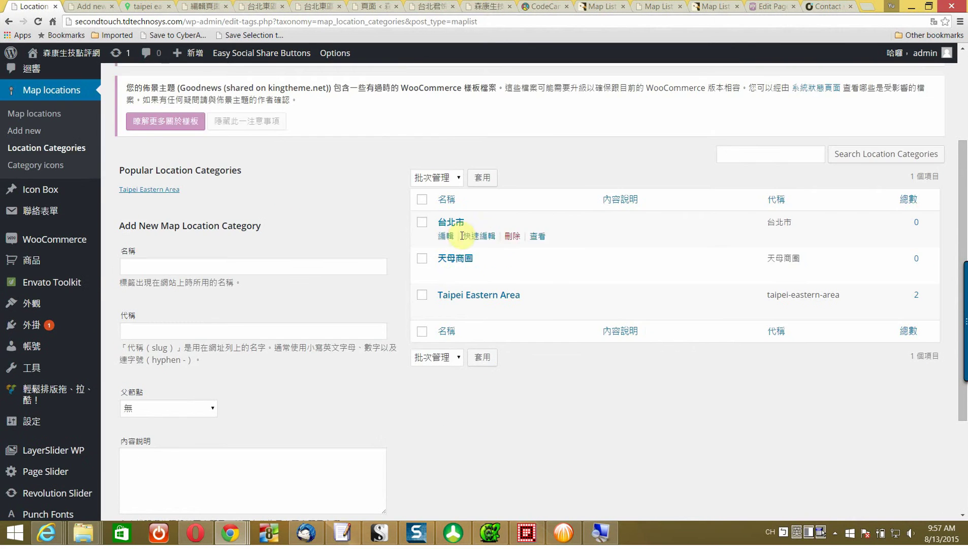
click(480, 273)
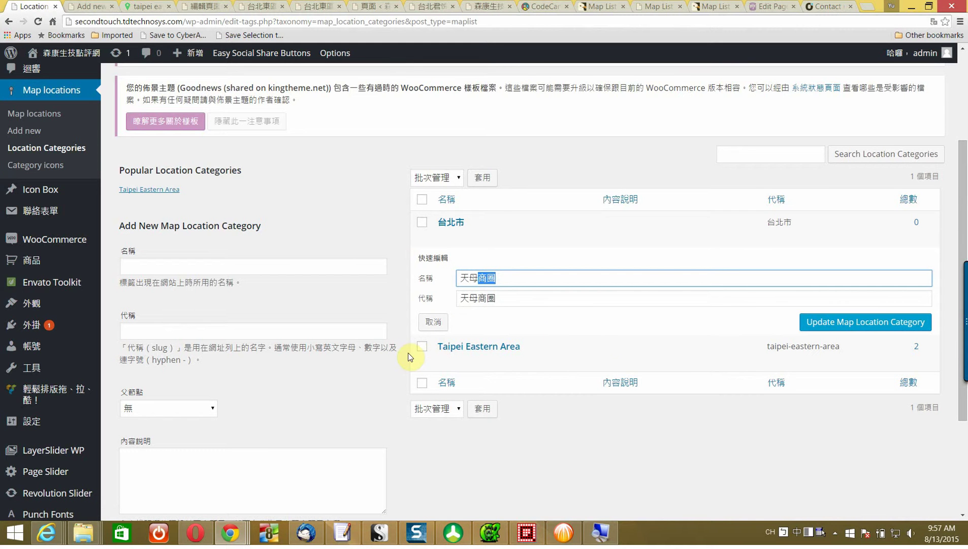
click(440, 323)
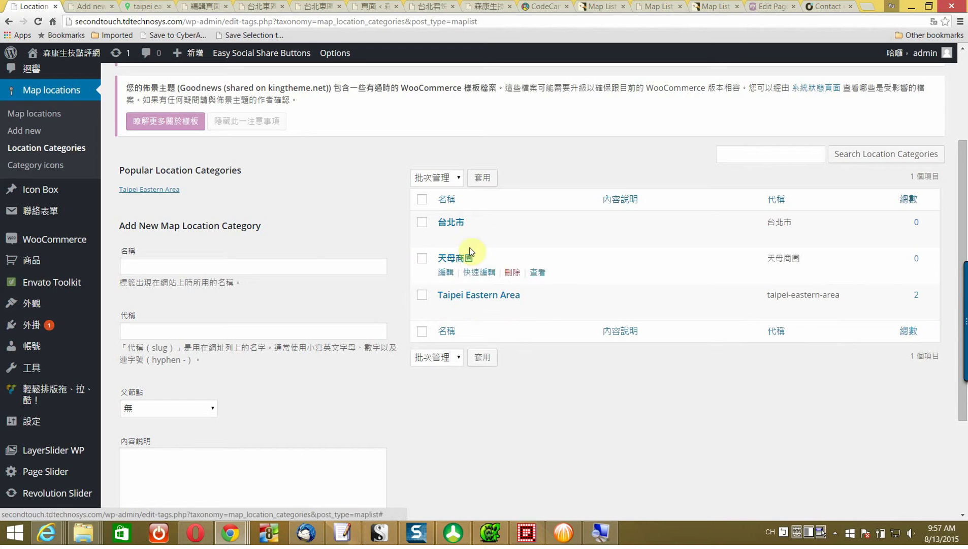
click(445, 274)
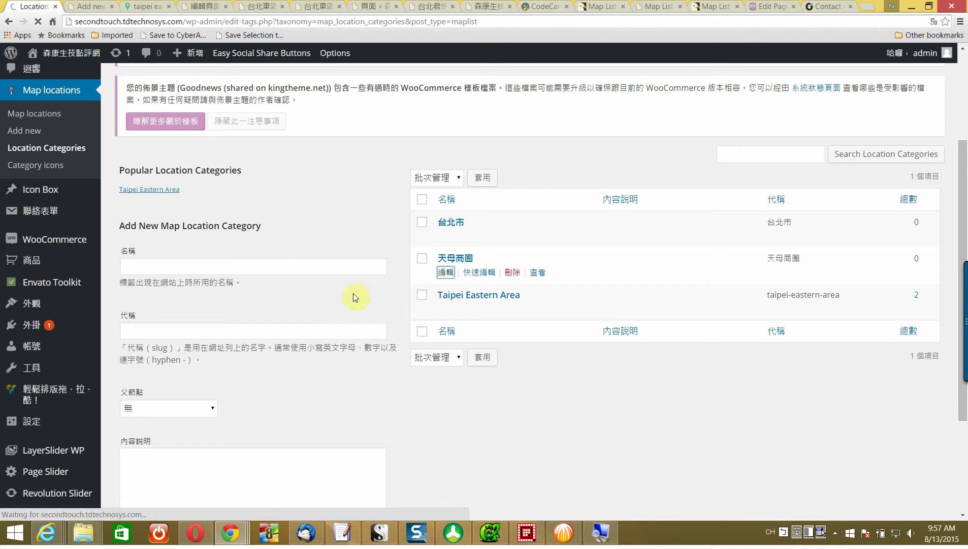
scroll(330, 269, down, 2)
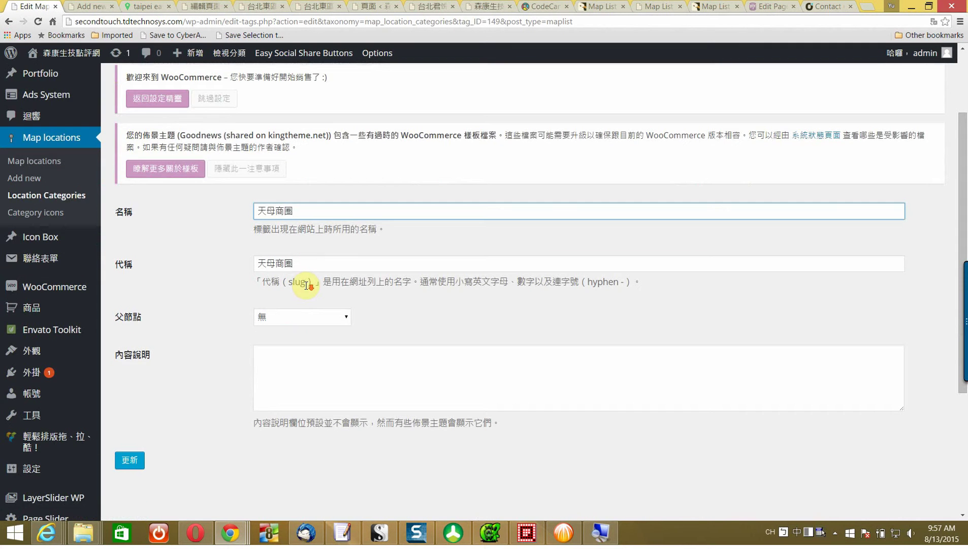
click(337, 315)
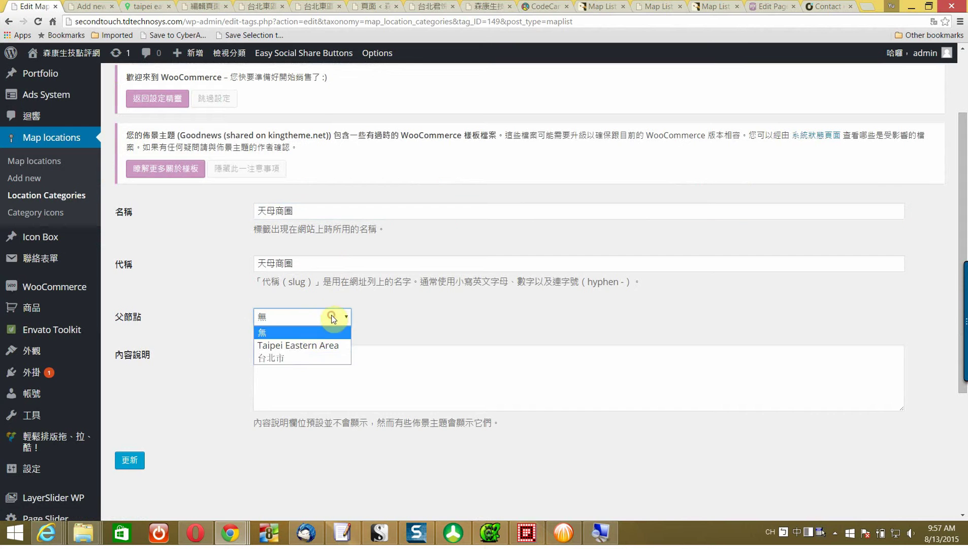
click(286, 358)
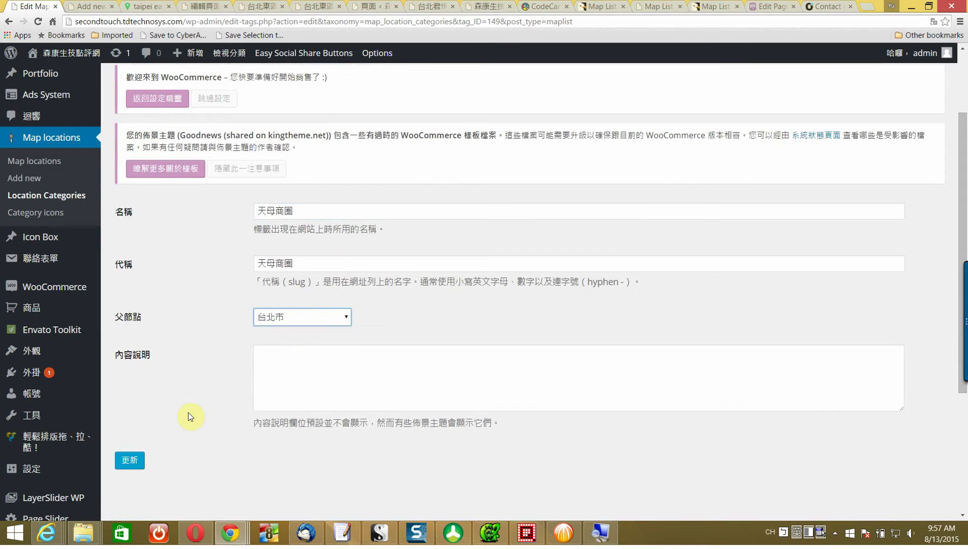
click(128, 464)
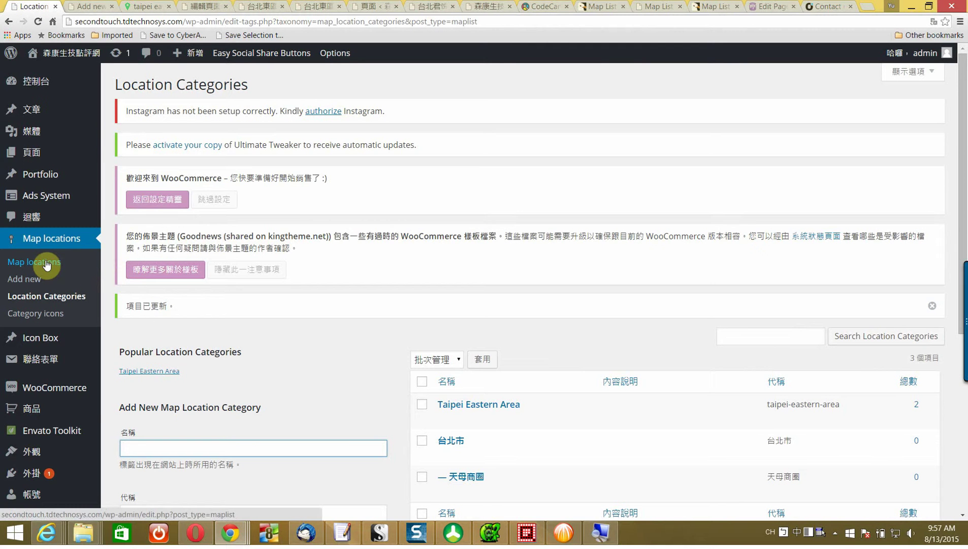
Start a new map location and enter 天母 as its title.
click(33, 279)
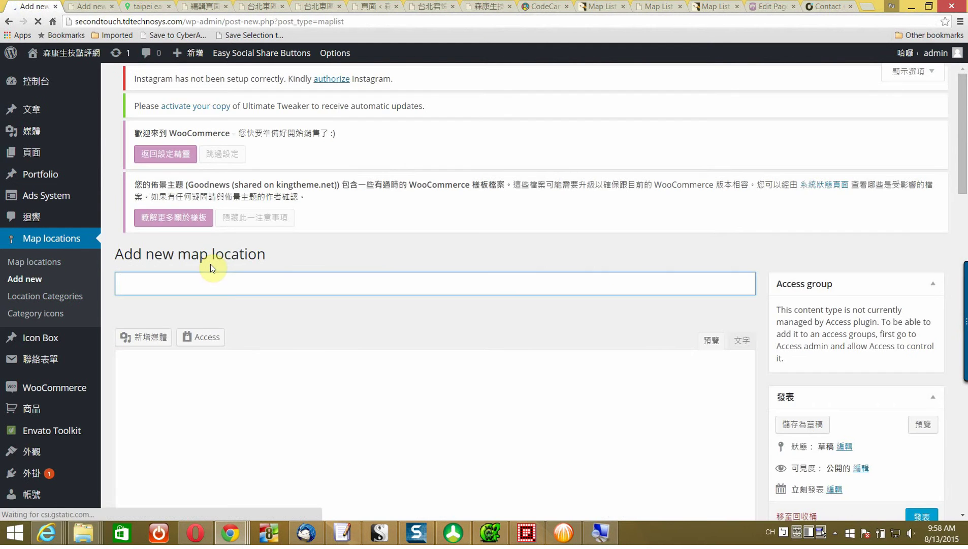
scroll(256, 247, down, 3)
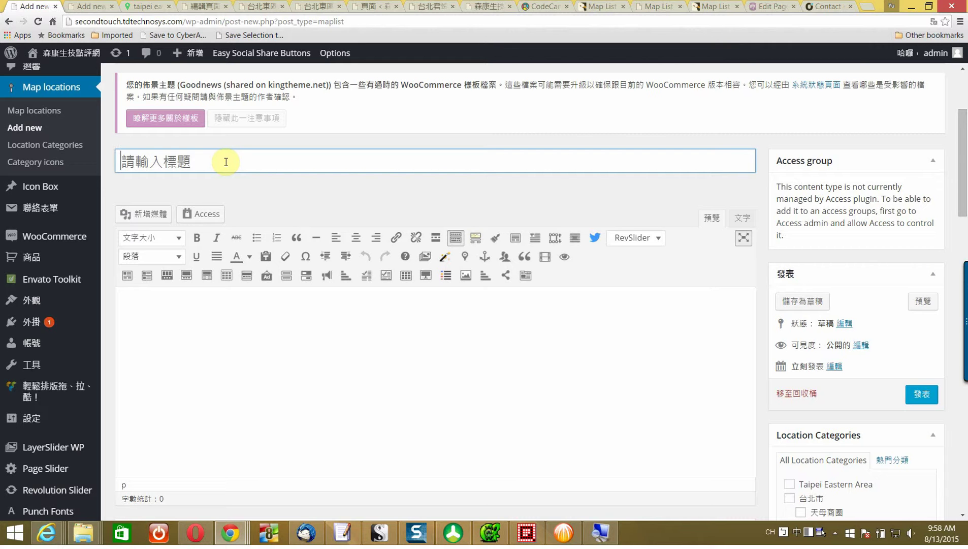
text(ㄓ)
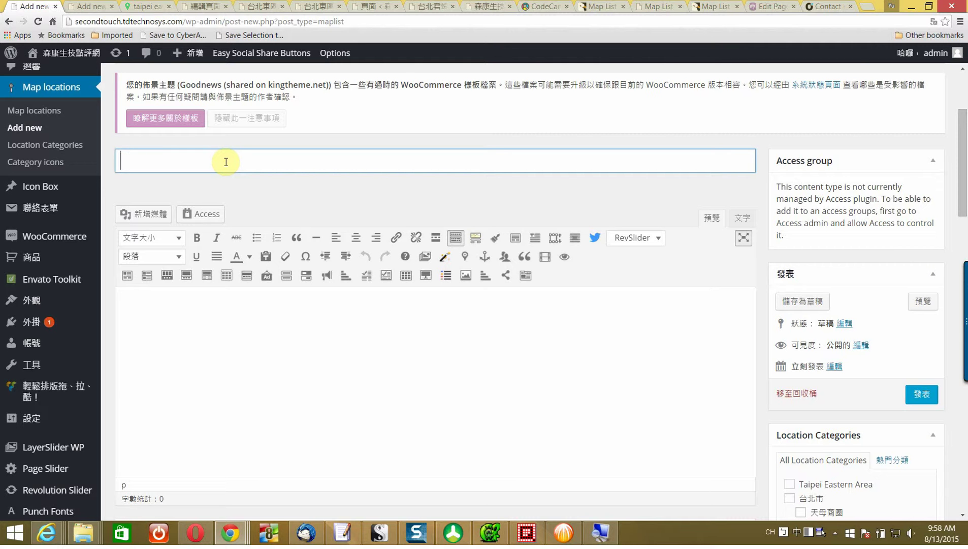
text(天母)
Find 台灣台北市 in the location details, add 忠誠路 to the search and pick the suggestion 台灣忠誠路二段台北市.
scroll(292, 296, down, 6)
click(326, 262)
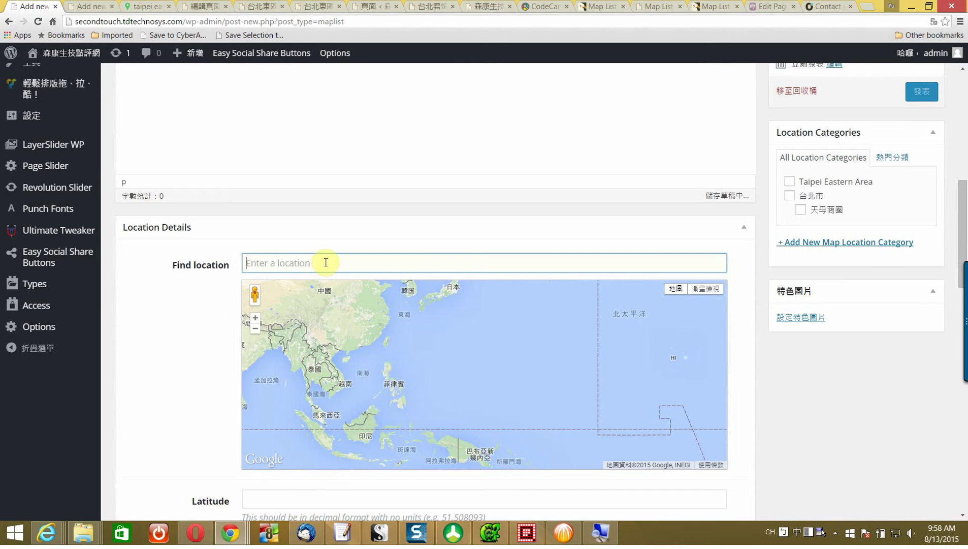
text(台)
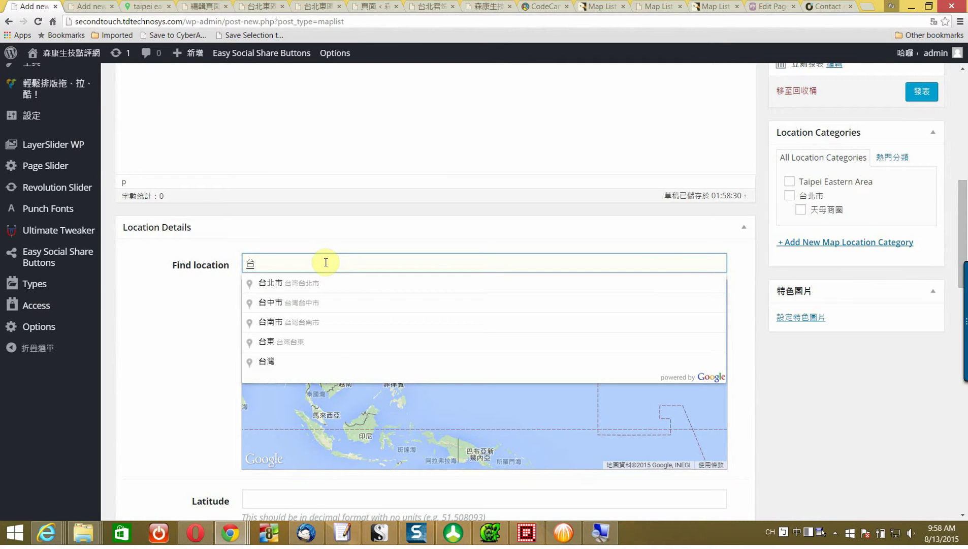
click(325, 283)
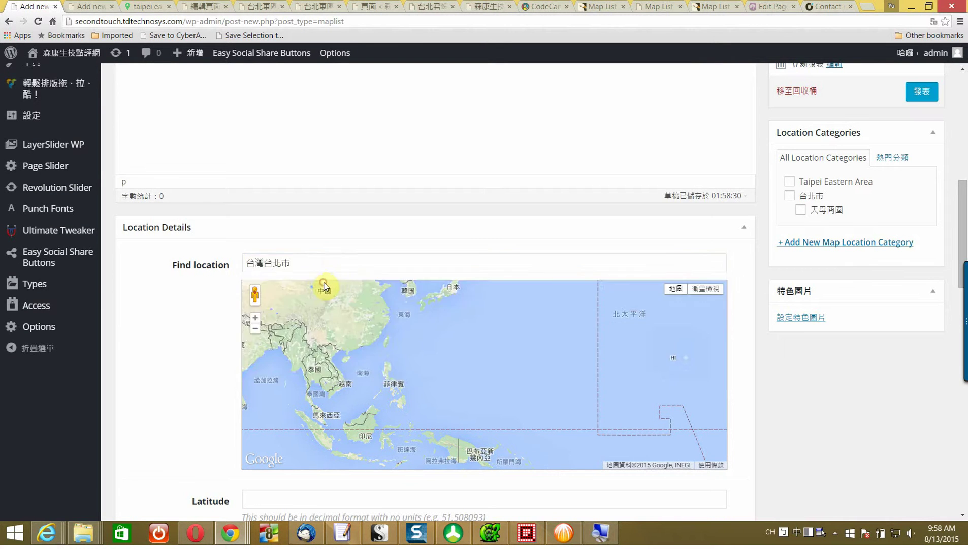
key(shift)
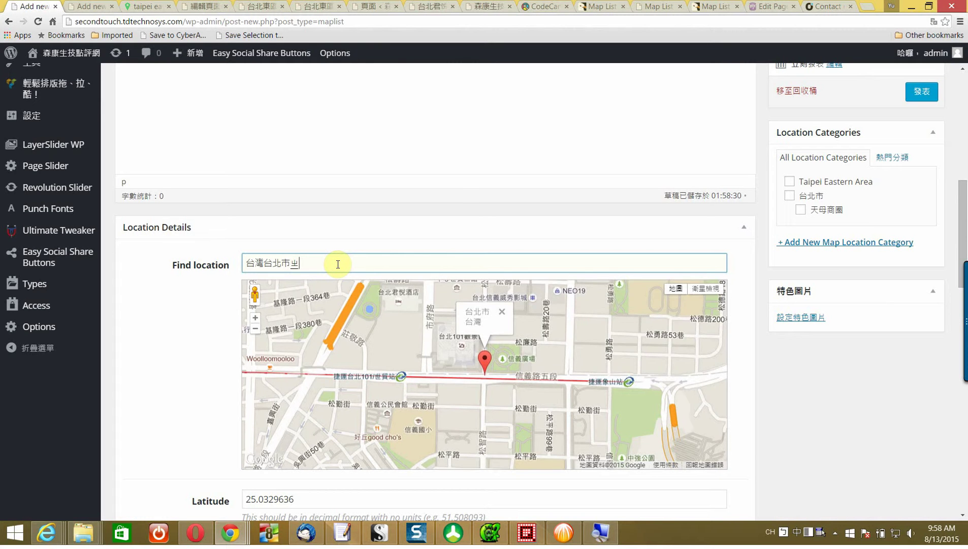
text(中ㄔㄥˊㄌㄨˋ)
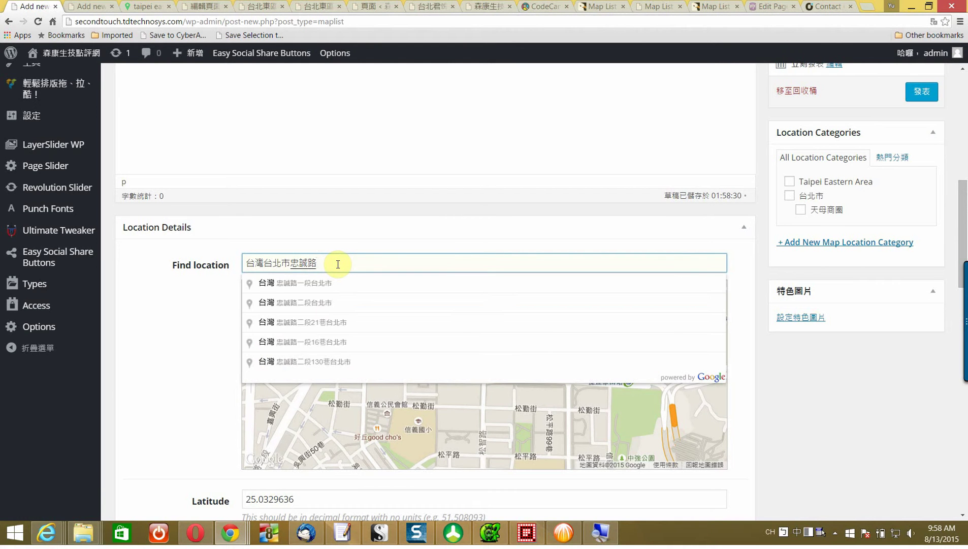
click(313, 302)
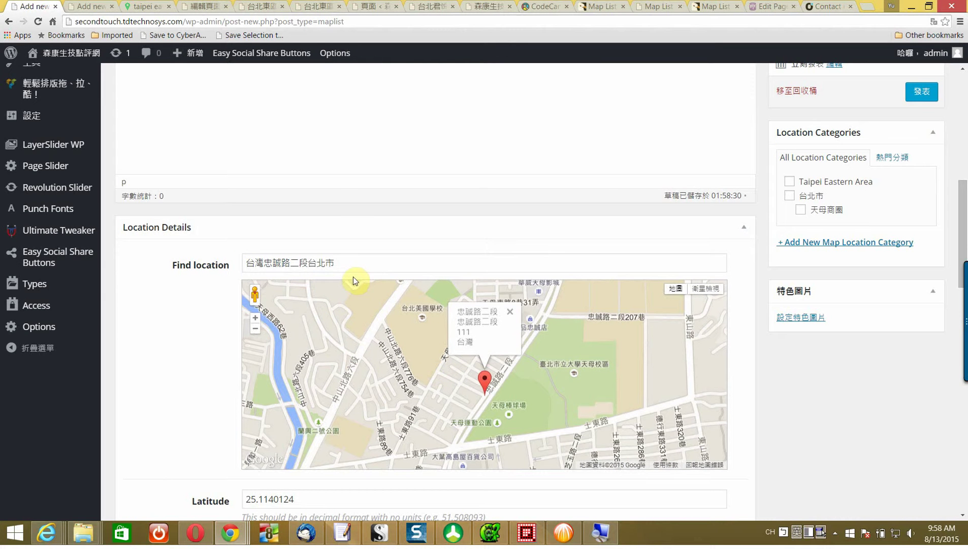
Copy the full address from the location search and paste it after 天母 in the title.
drag(352, 264, 275, 263)
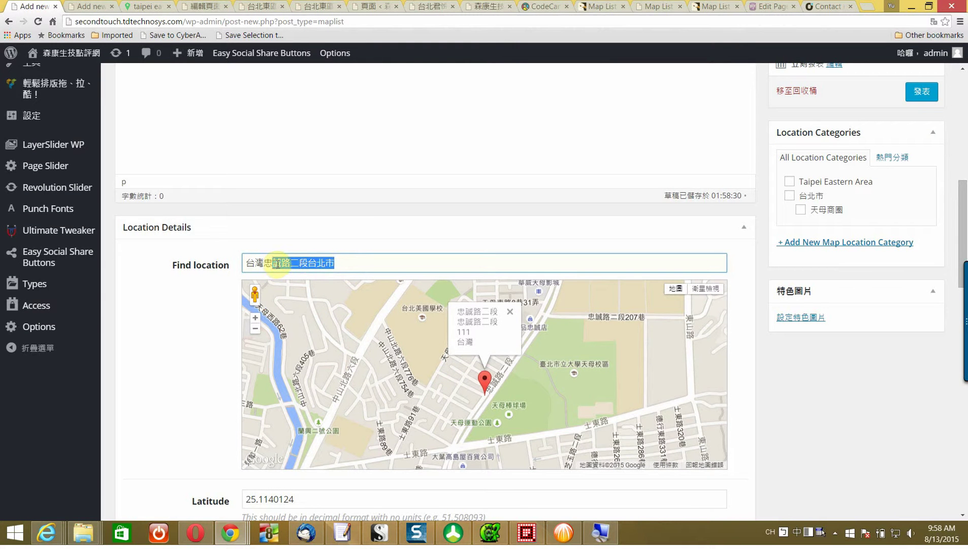
drag(346, 264, 214, 262)
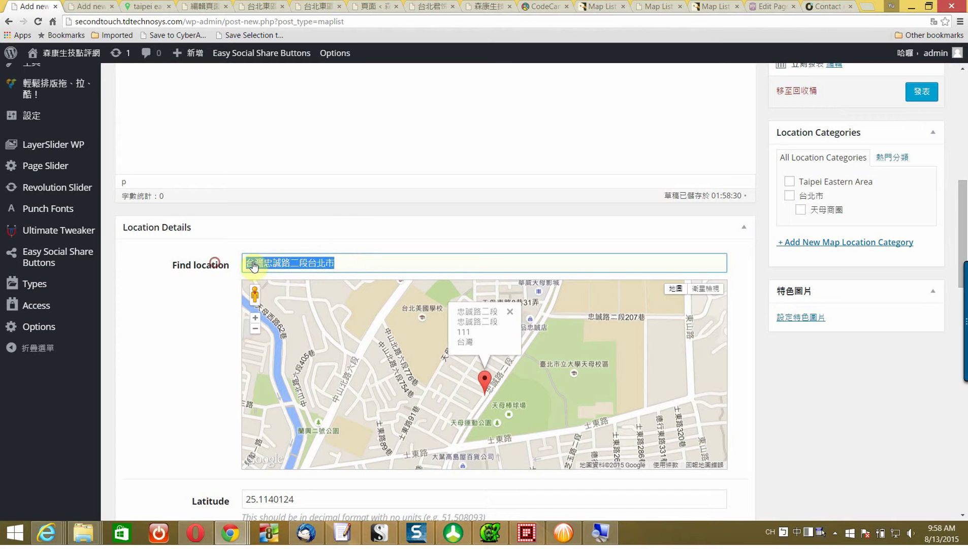
right_click(275, 264)
click(284, 316)
scroll(234, 299, up, 3)
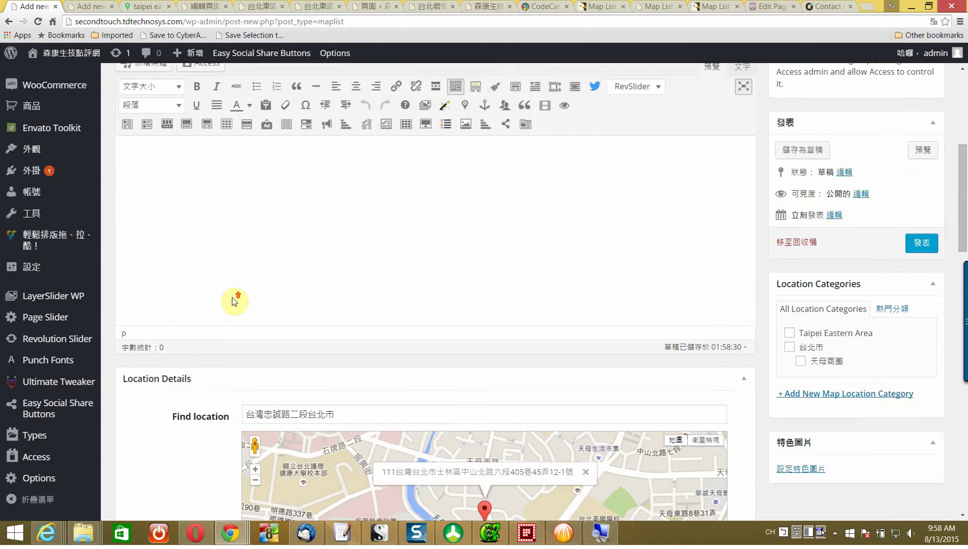
scroll(234, 301, up, 3)
click(189, 162)
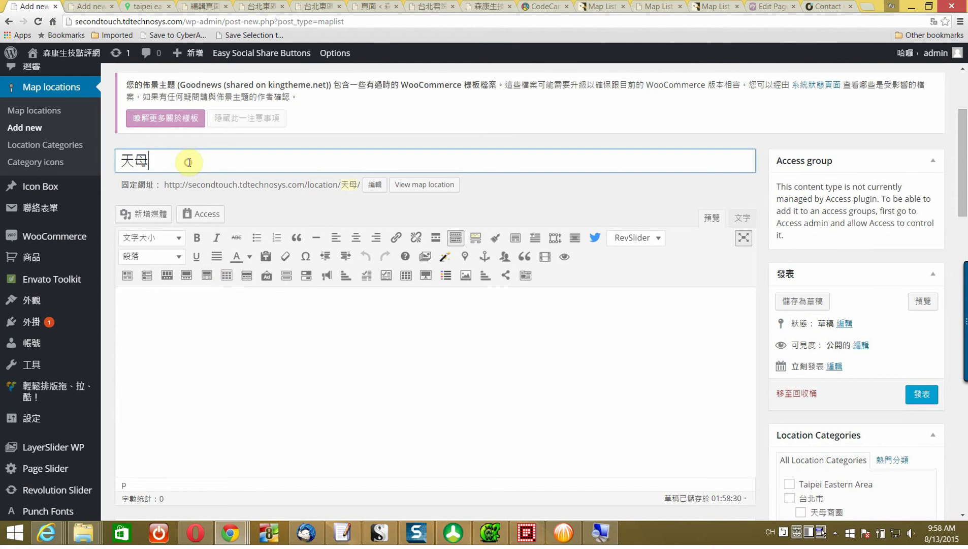
right_click(188, 162)
click(209, 227)
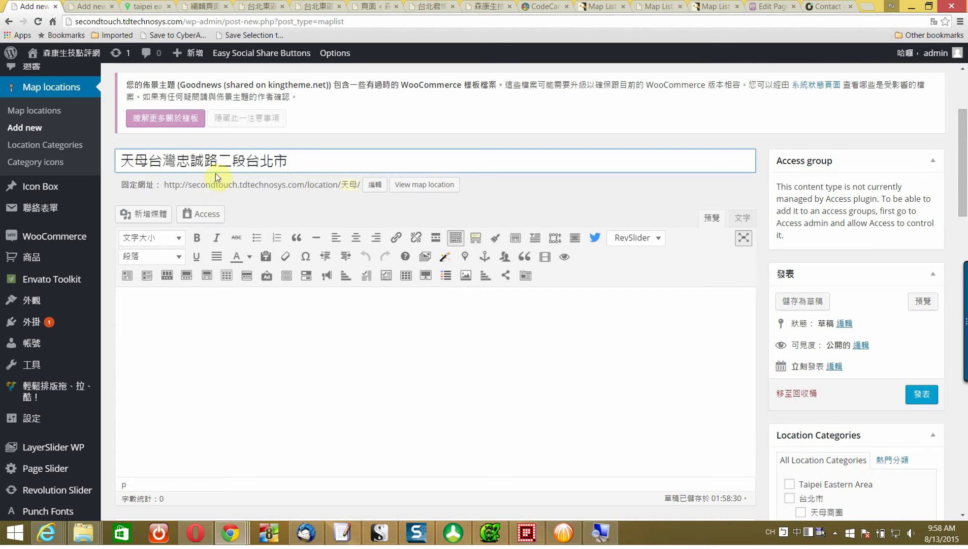
Remove 台灣 from the title and move 台北市 to its beginning so it reads 台北市天母忠誠路二段.
drag(151, 162, 180, 162)
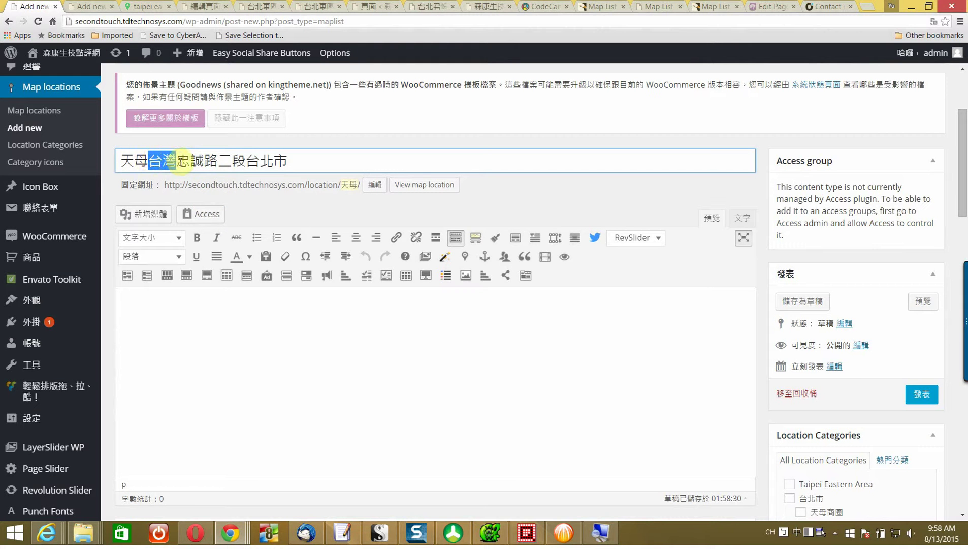
right_click(182, 161)
click(203, 204)
click(279, 163)
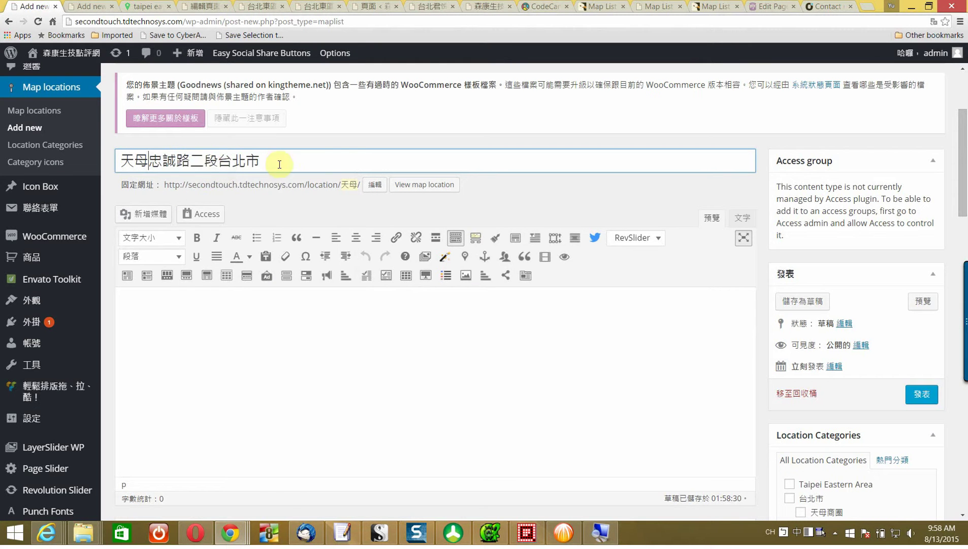
key(ctrl+a)
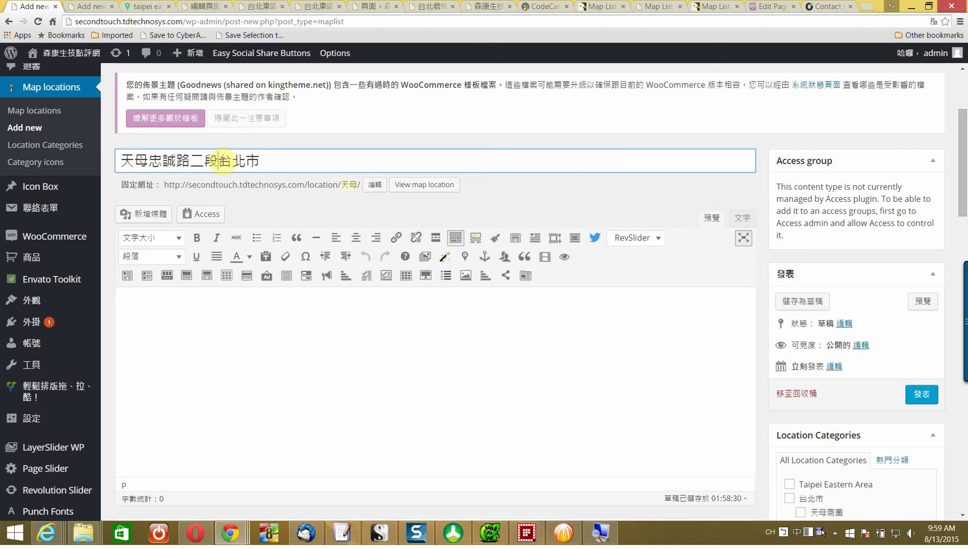
drag(222, 162, 272, 161)
right_click(272, 162)
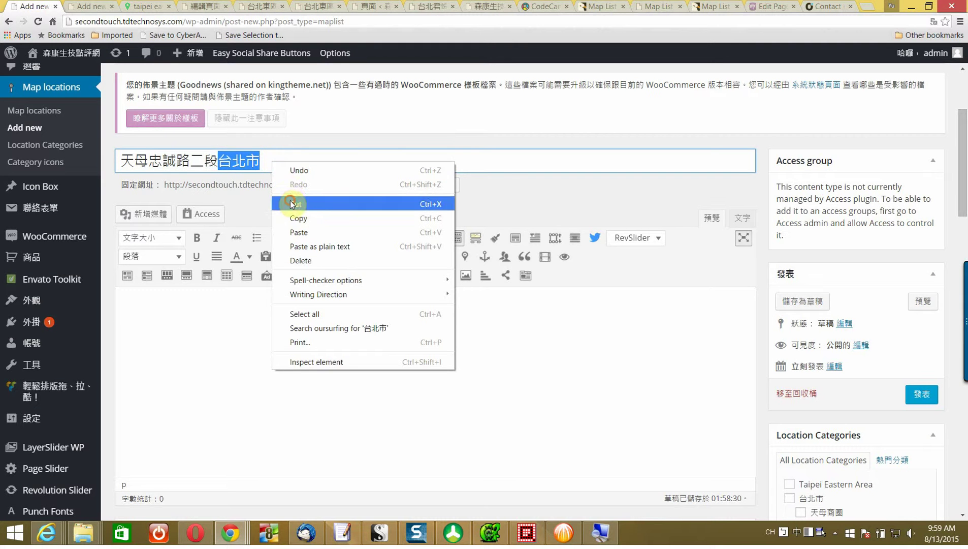
click(294, 203)
right_click(124, 161)
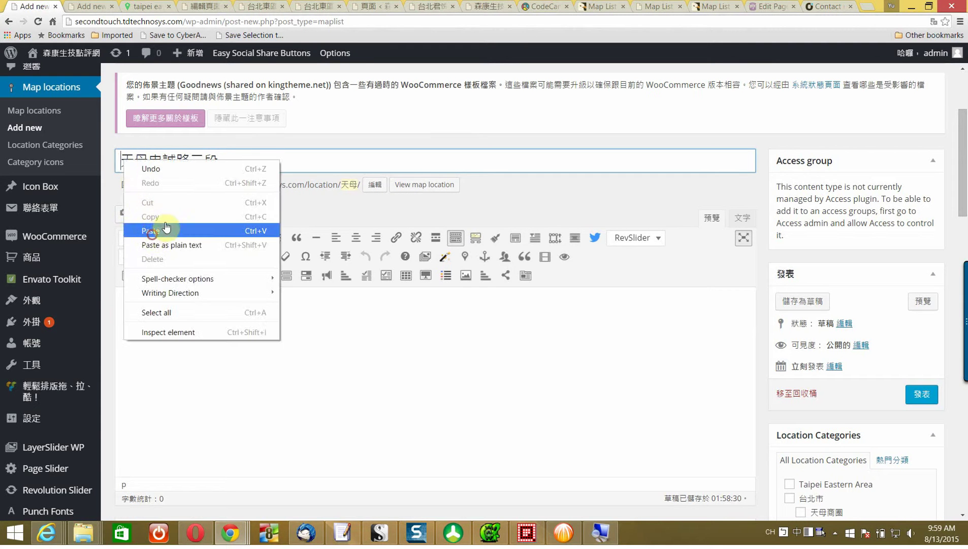
click(162, 223)
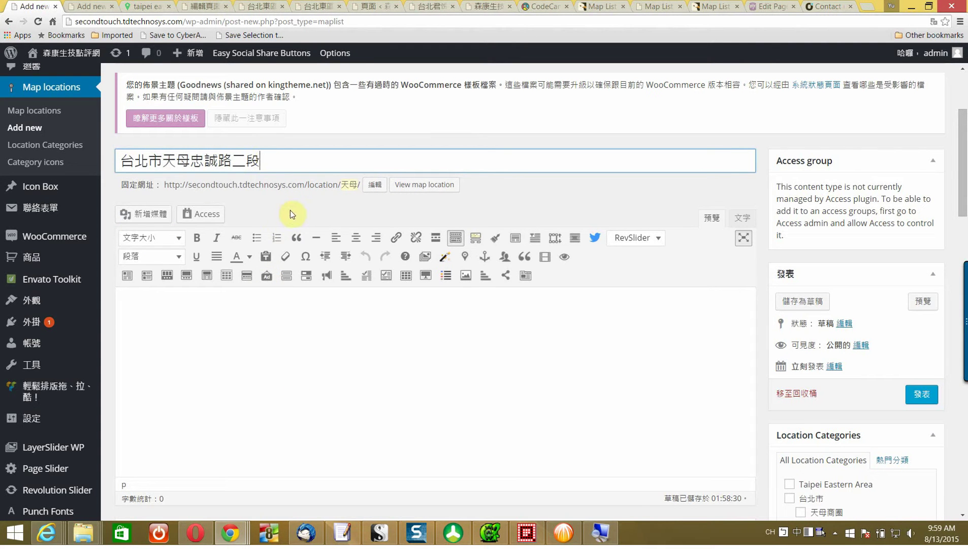
Copy the full title 台北市天母忠誠路二段 and paste it into the location's main content.
key(ctrl+a)
click(314, 349)
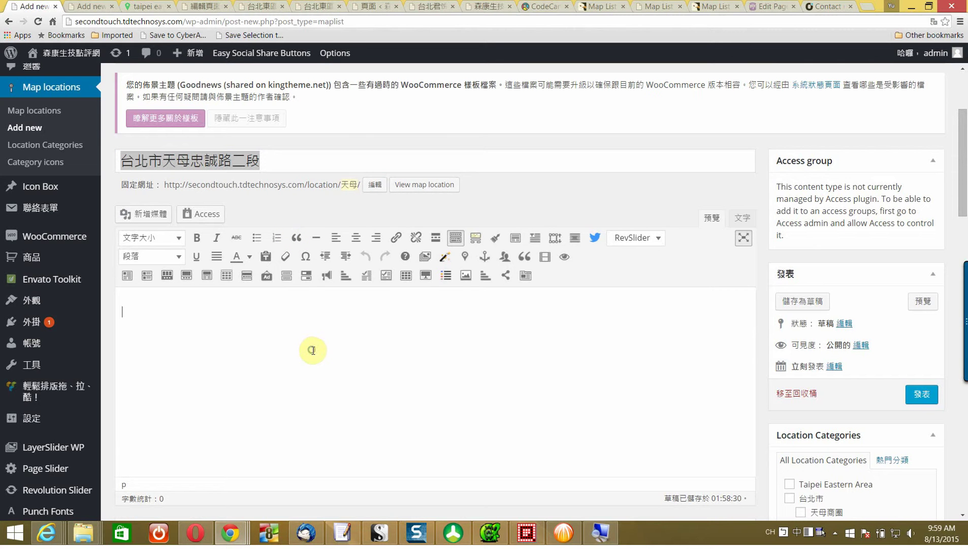
right_click(313, 350)
click(227, 319)
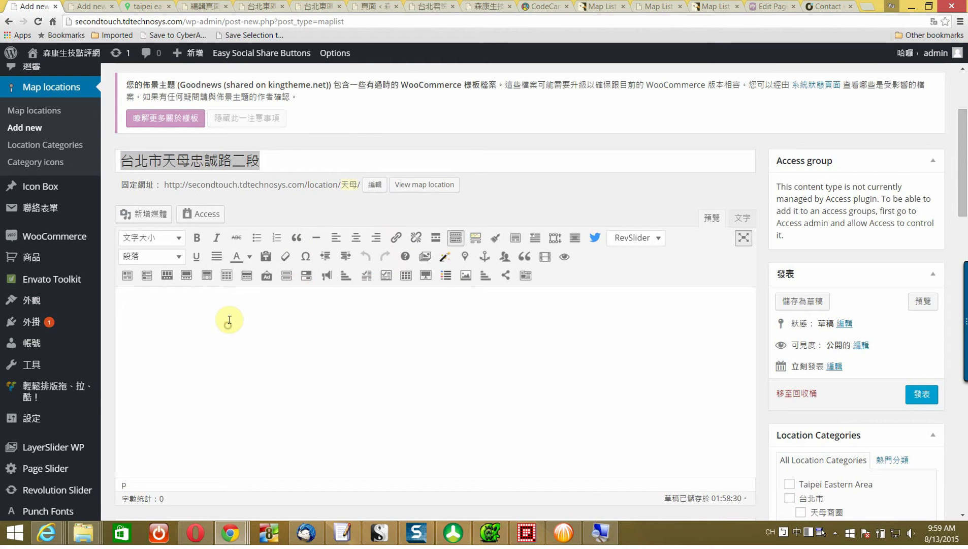
key(ctrl+v)
scroll(237, 324, down, 5)
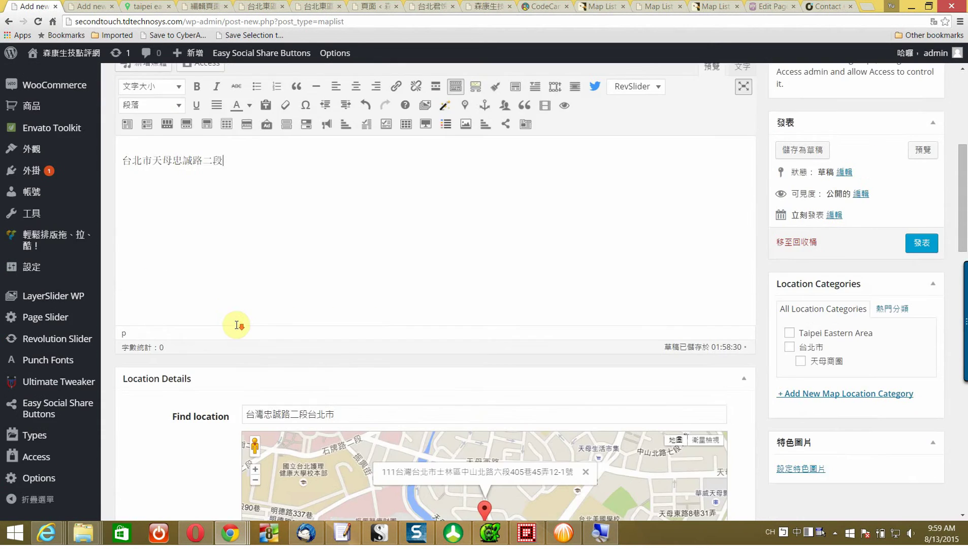
scroll(159, 347, down, 8)
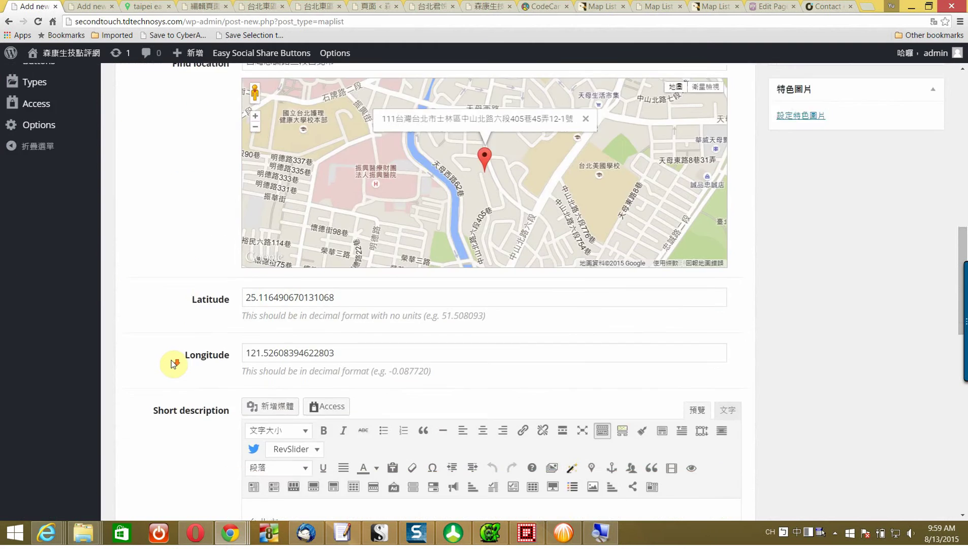
scroll(172, 364, down, 11)
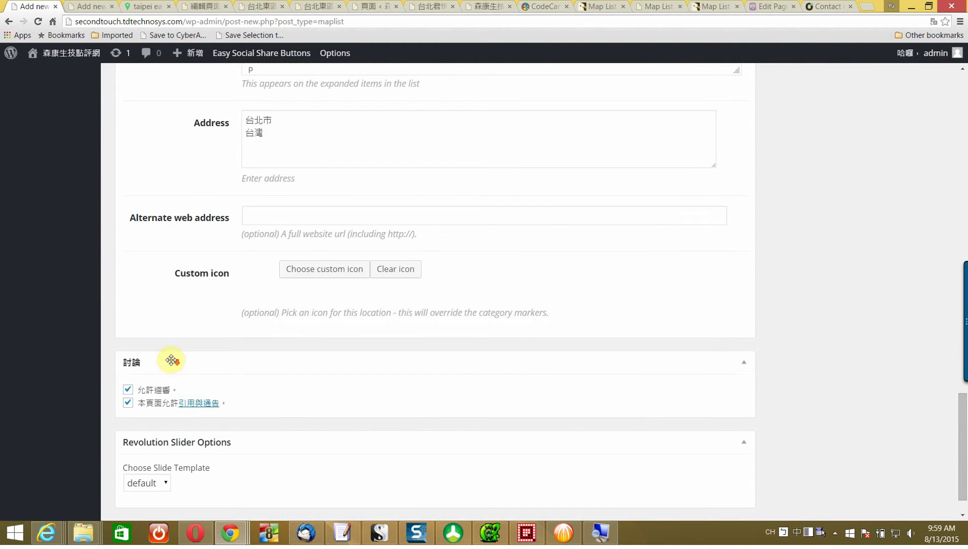
scroll(382, 326, up, 12)
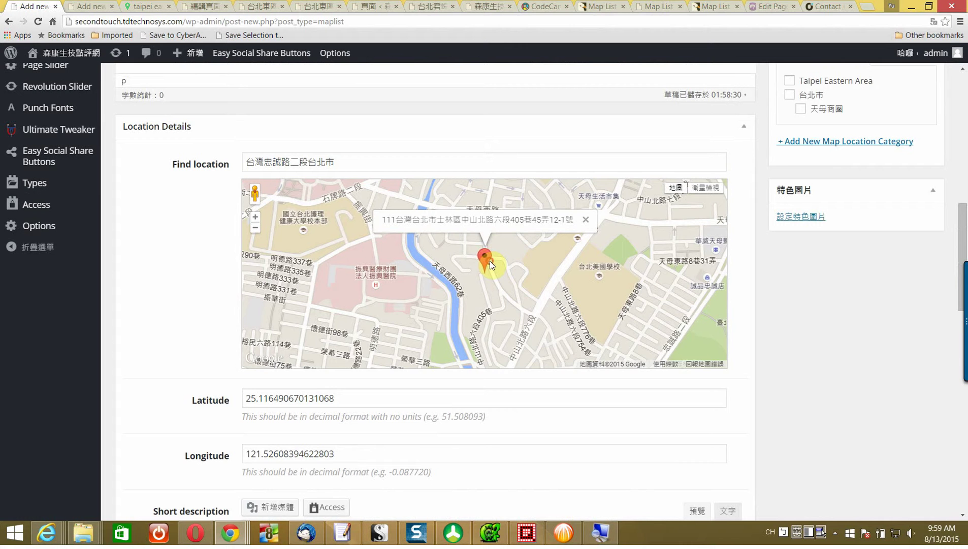
scroll(489, 261, up, 4)
scroll(515, 341, down, 1)
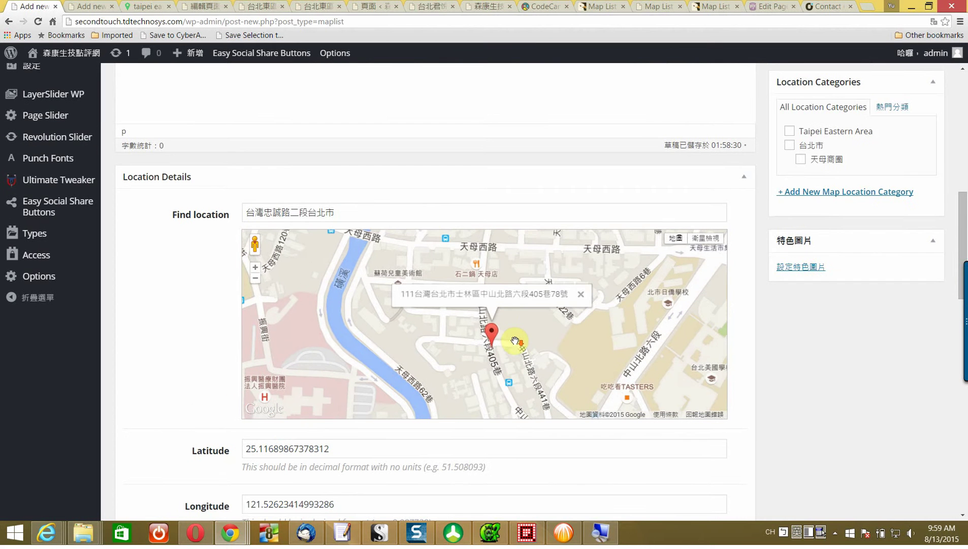
mouse_move(492, 336)
mouse_down()
mouse_move(652, 294)
mouse_move(676, 277)
mouse_move(648, 286)
mouse_move(677, 283)
mouse_move(663, 288)
mouse_up()
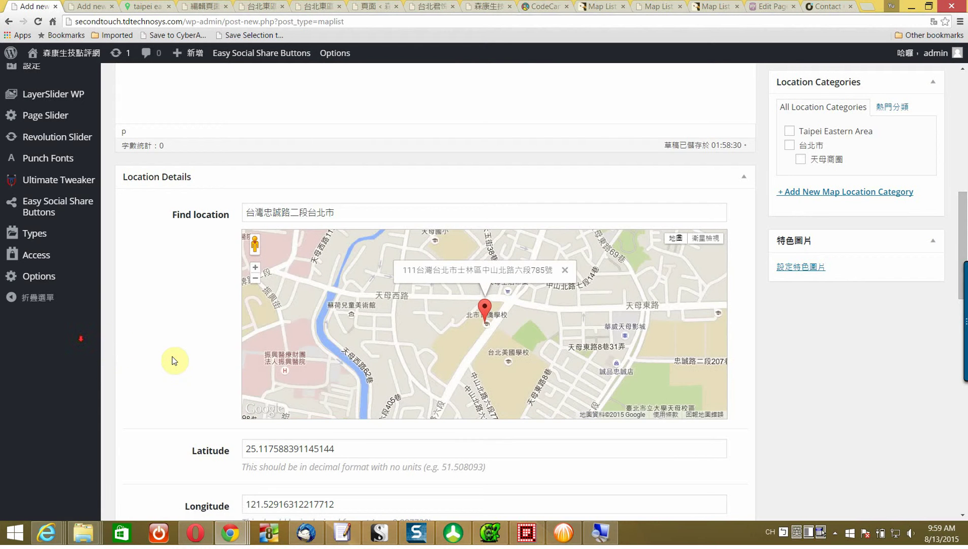
Set the location's custom icon to the twelfth orange marker in the third row of the Sports - Nicolas Mollet set.
scroll(174, 358, down, 12)
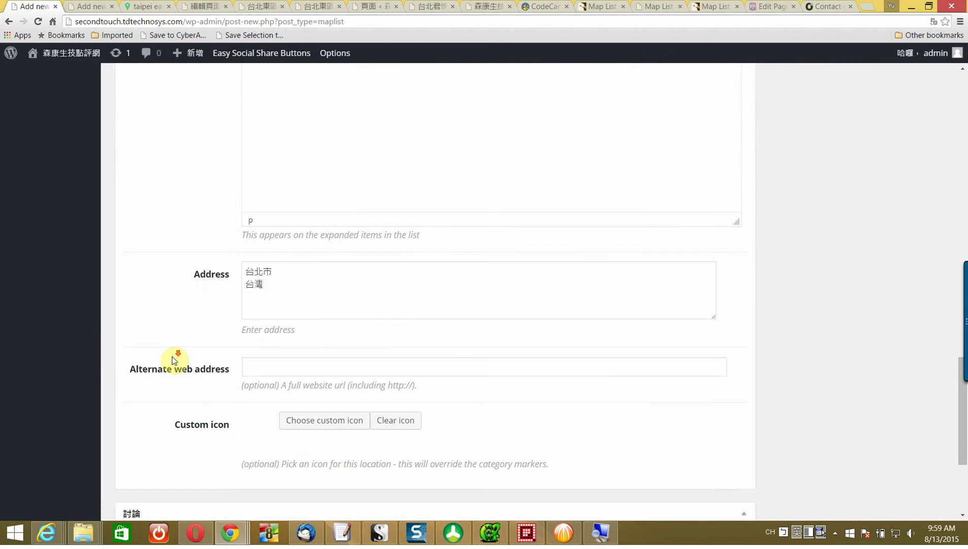
scroll(174, 360, down, 3)
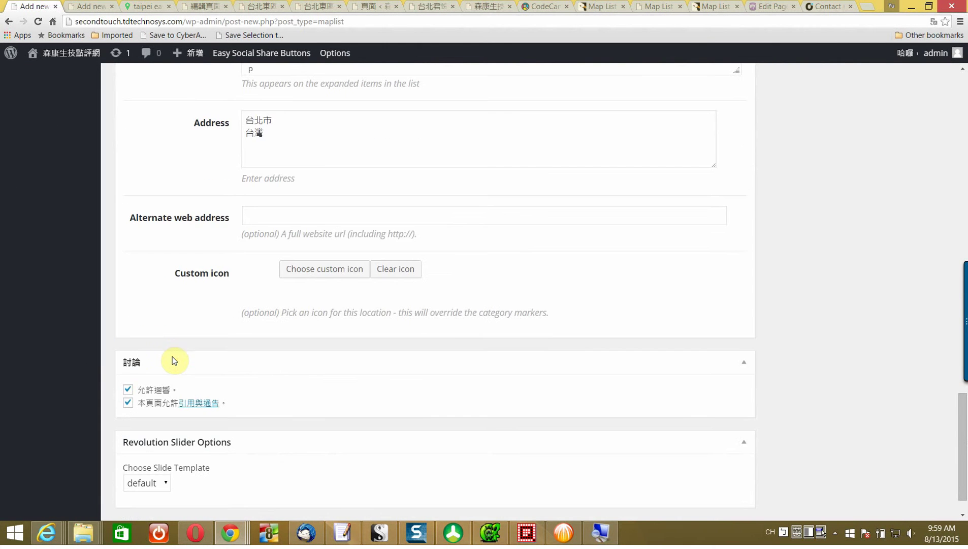
click(358, 270)
scroll(508, 330, down, 2)
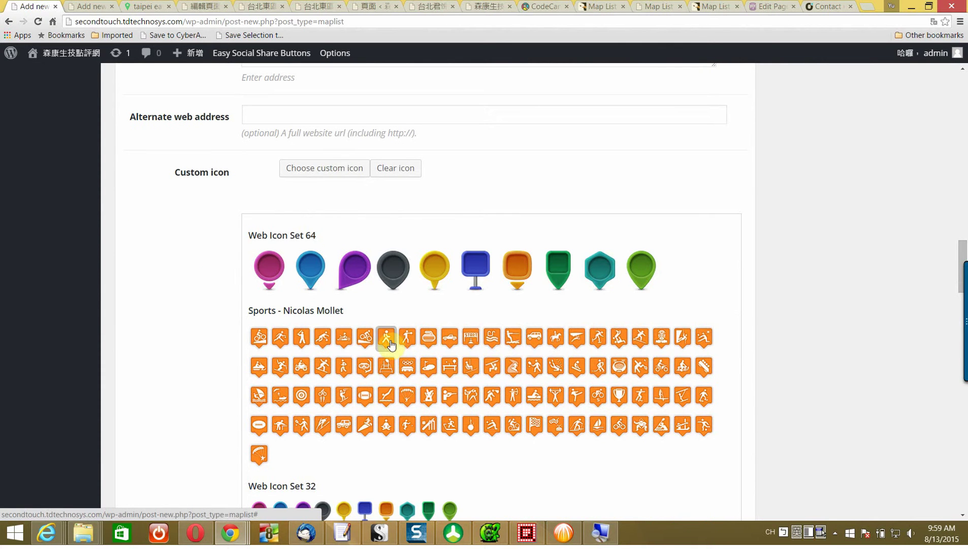
click(407, 338)
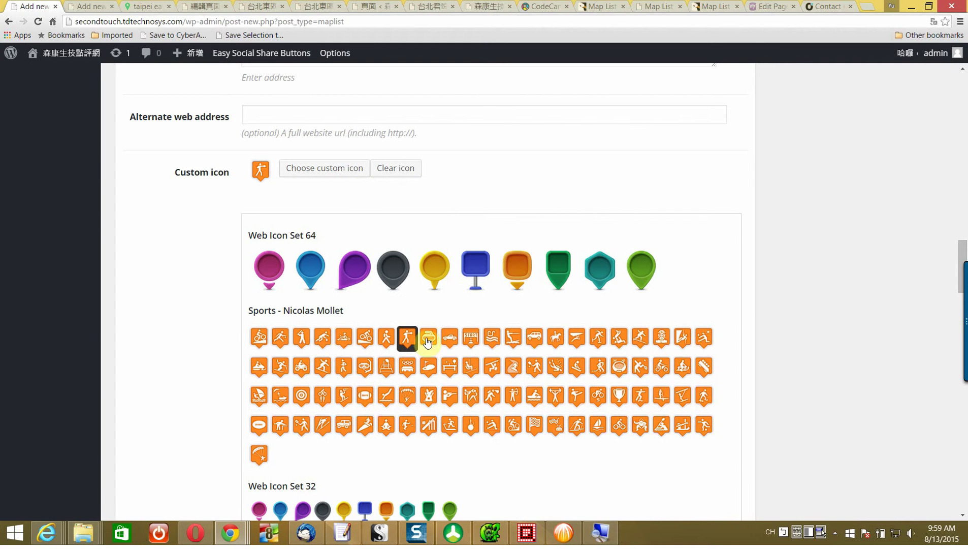
click(407, 396)
scroll(764, 325, down, 3)
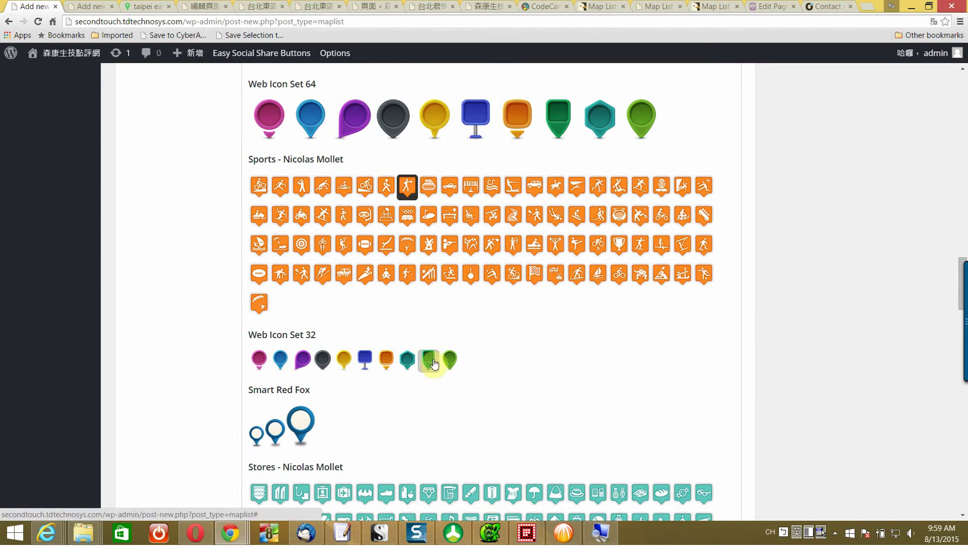
click(449, 359)
scroll(729, 341, up, 3)
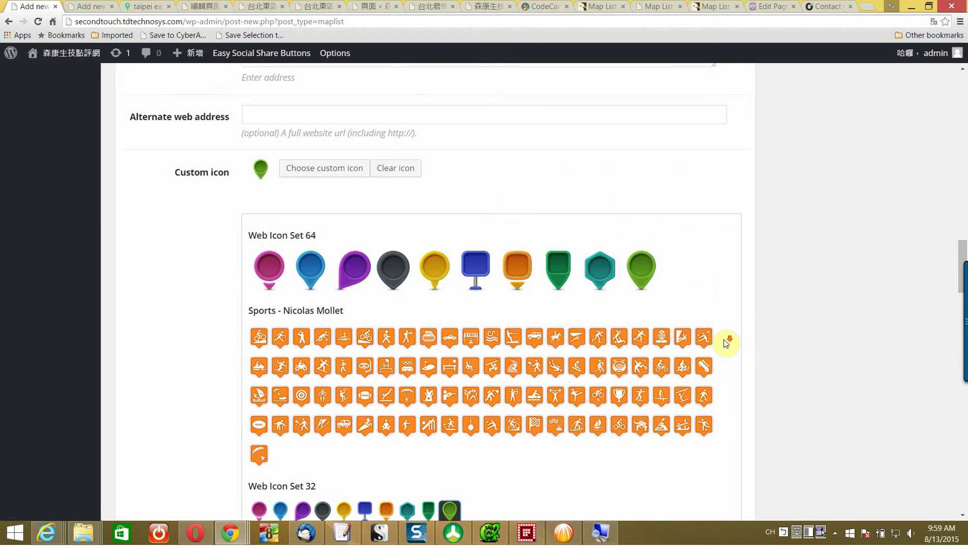
scroll(729, 341, down, 1)
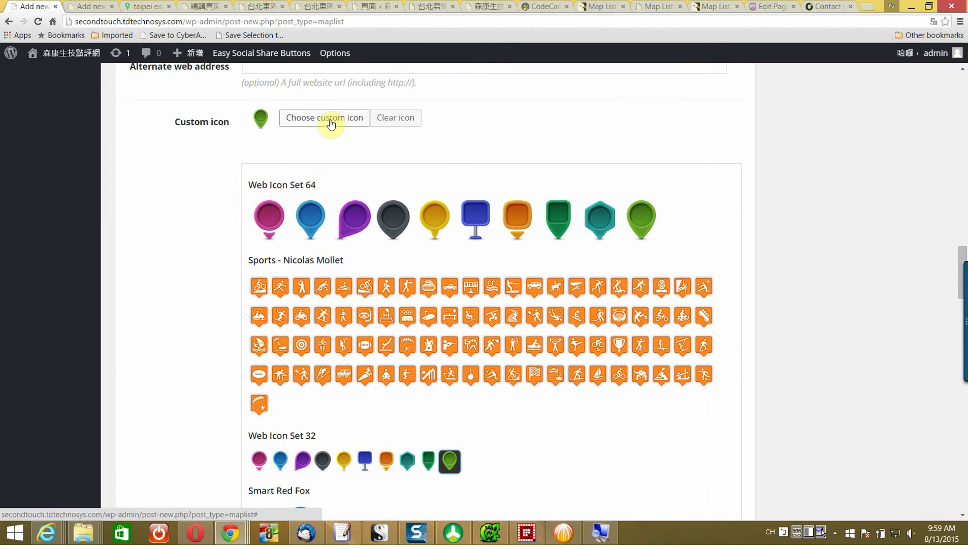
click(492, 346)
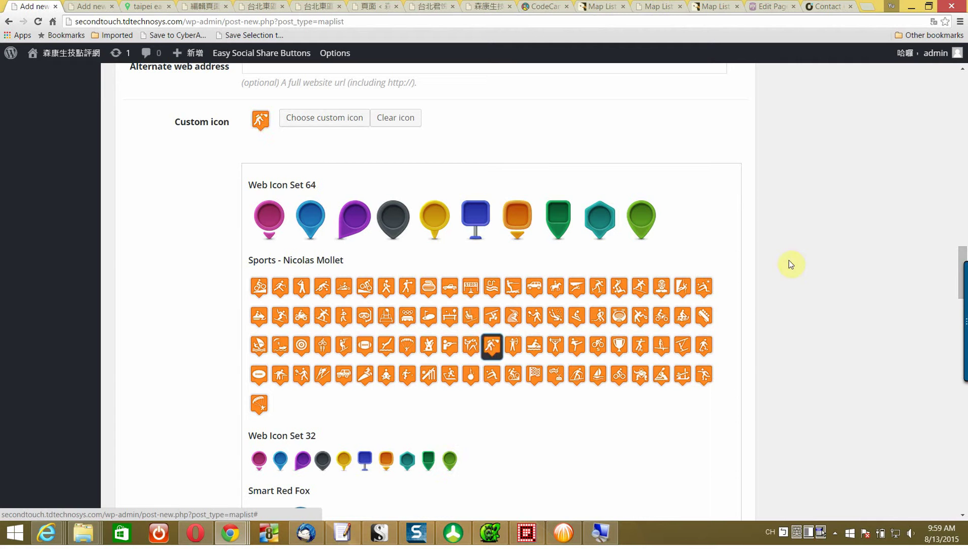
Assign the location to the 台北市 and 天母商圈 categories and publish it.
scroll(791, 324, down, 5)
scroll(792, 324, up, 14)
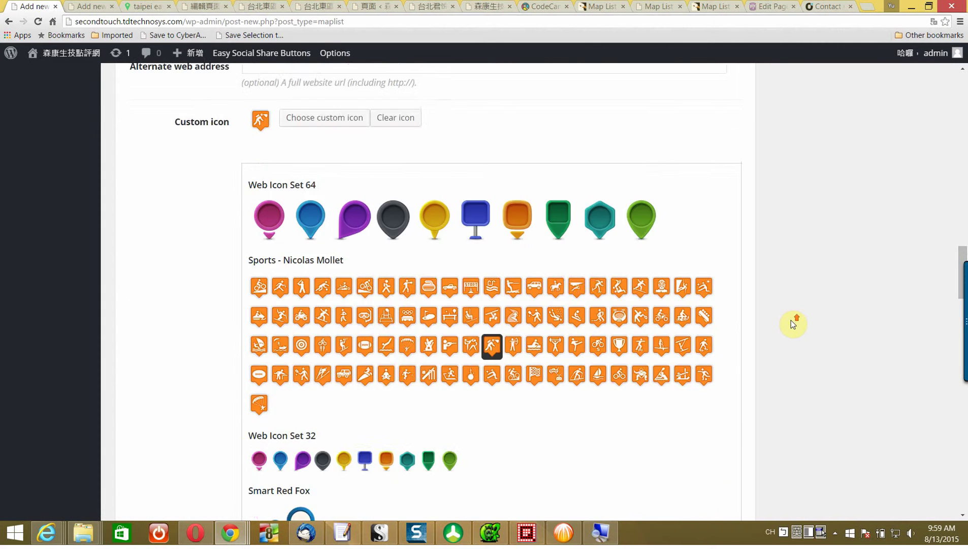
scroll(793, 324, up, 15)
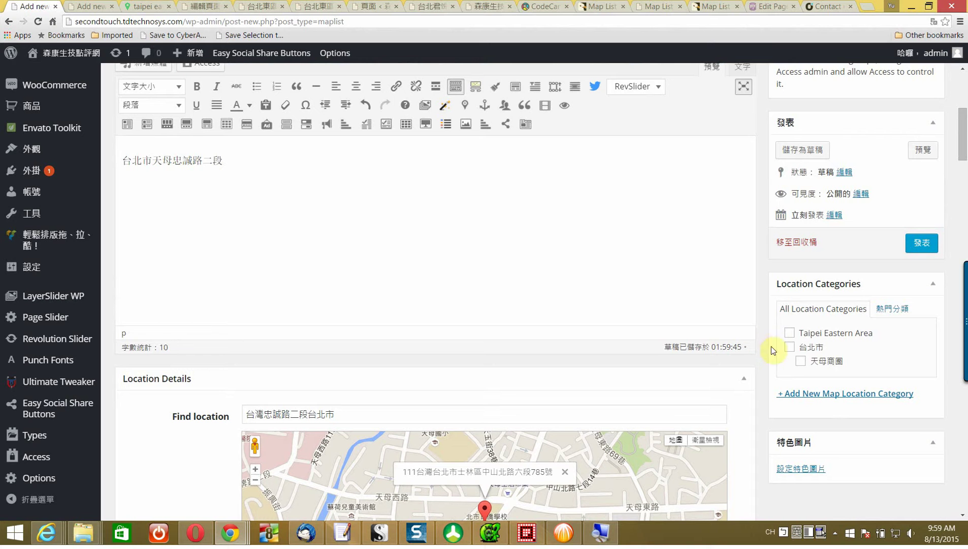
click(789, 347)
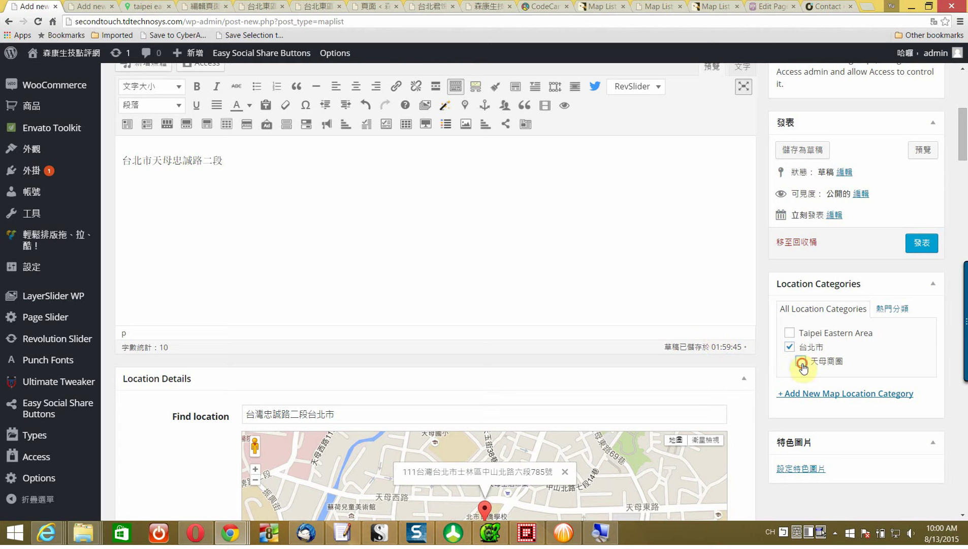
scroll(877, 322, up, 3)
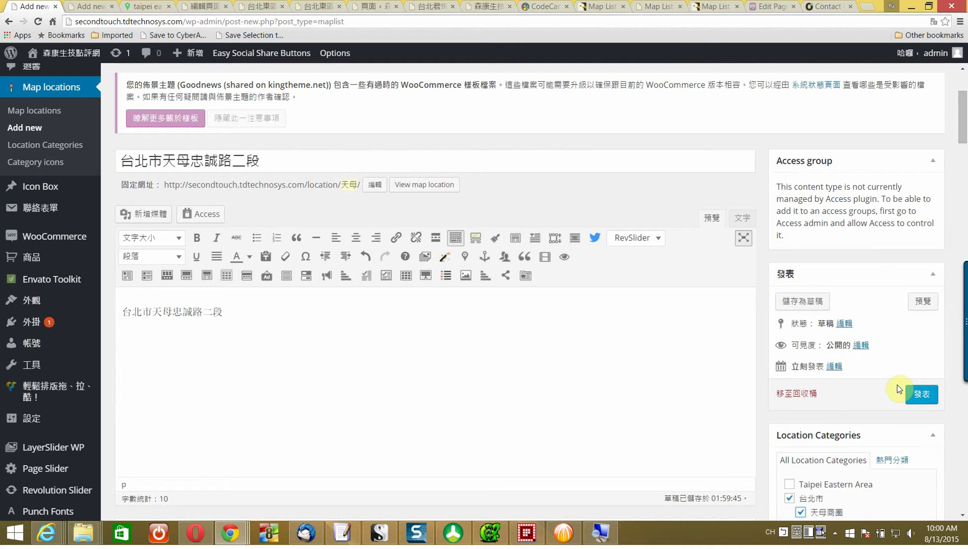
click(915, 394)
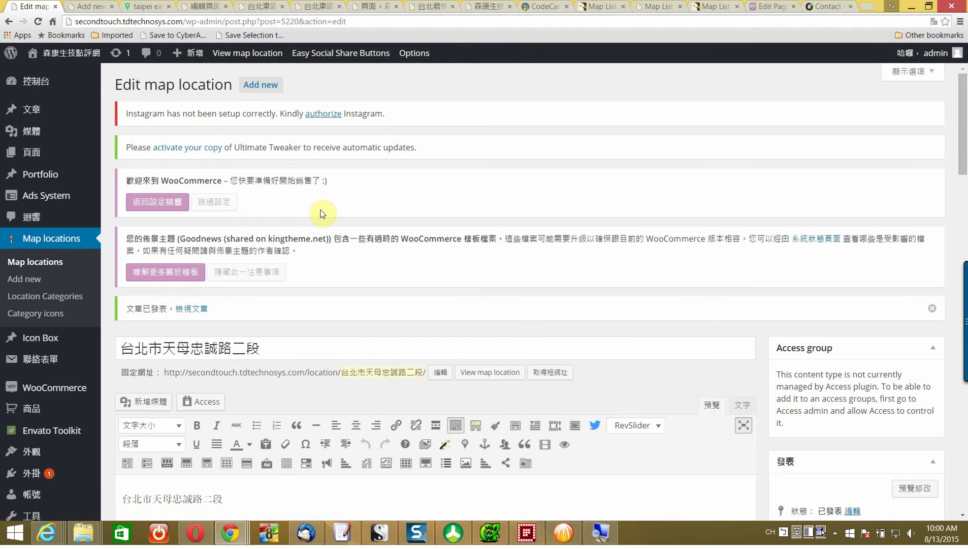
Review the 台北東區商家 page with its maplist shortcode in the editor and its published map page.
click(203, 5)
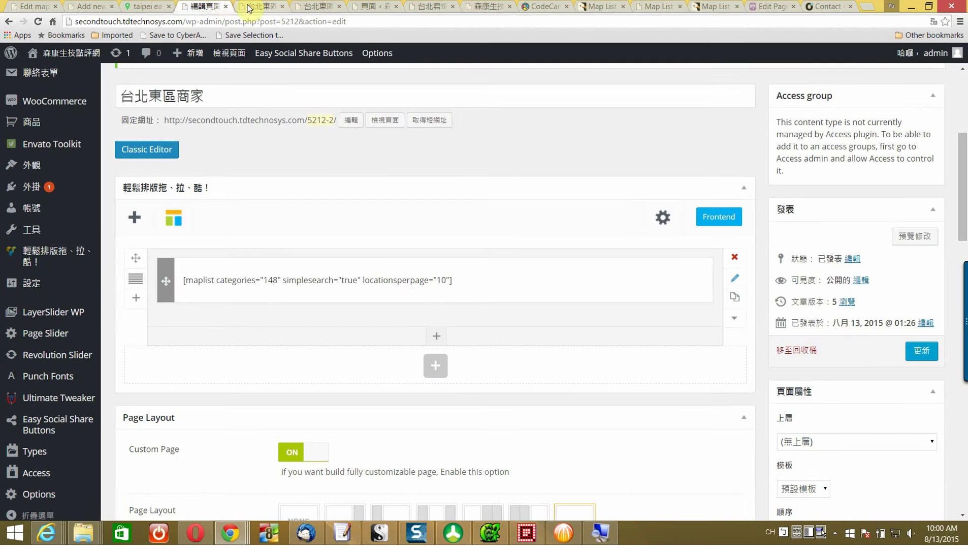
click(251, 6)
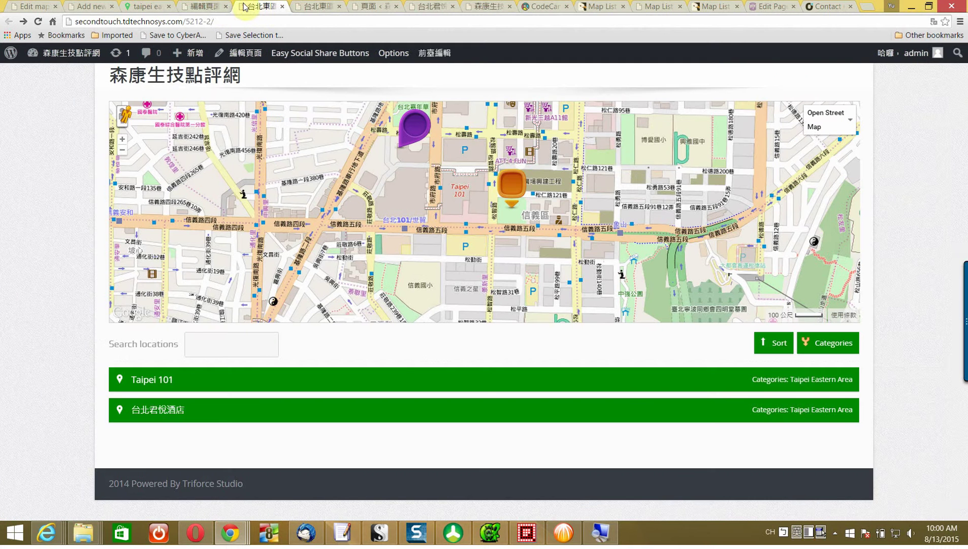
click(217, 7)
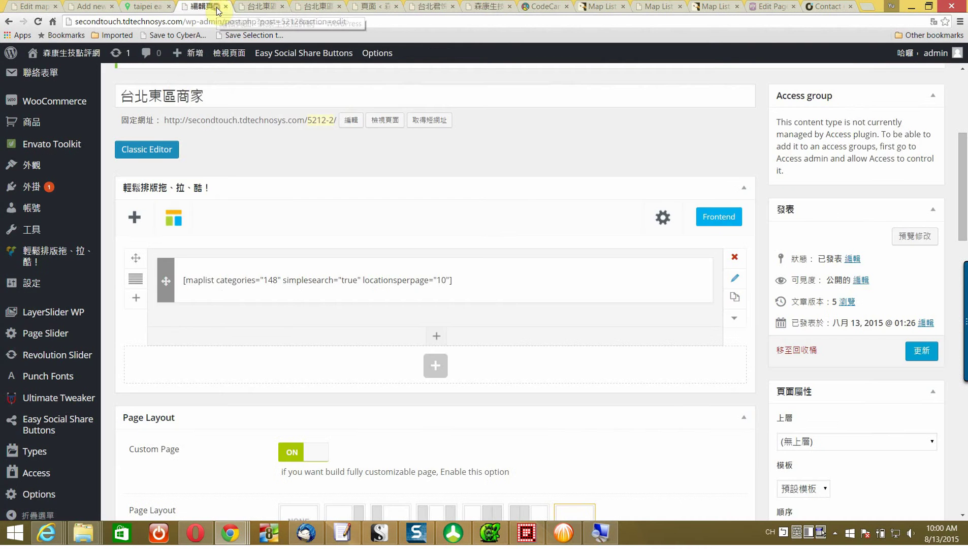
scroll(191, 179, up, 4)
scroll(189, 182, up, 1)
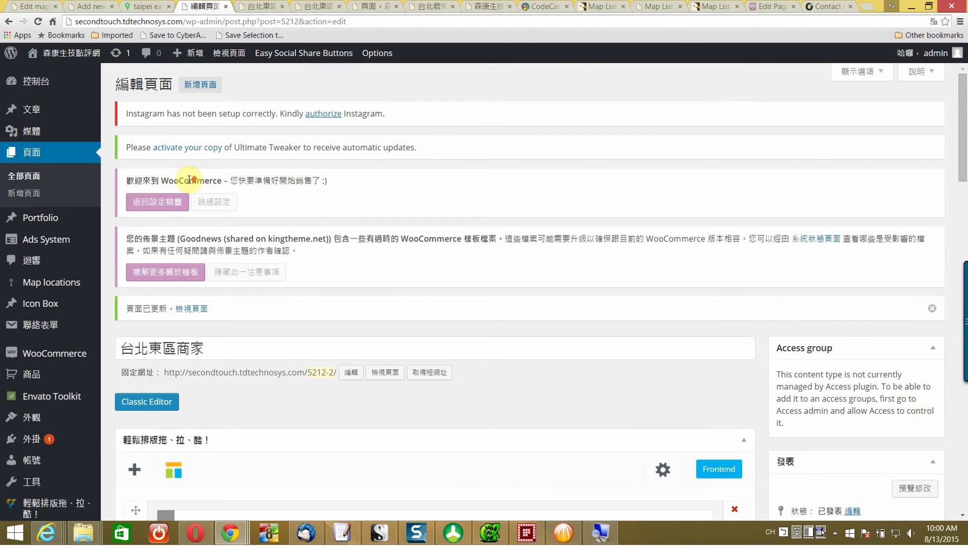
Open the list of all site pages in a new browser tab and look through its first entries.
click(43, 9)
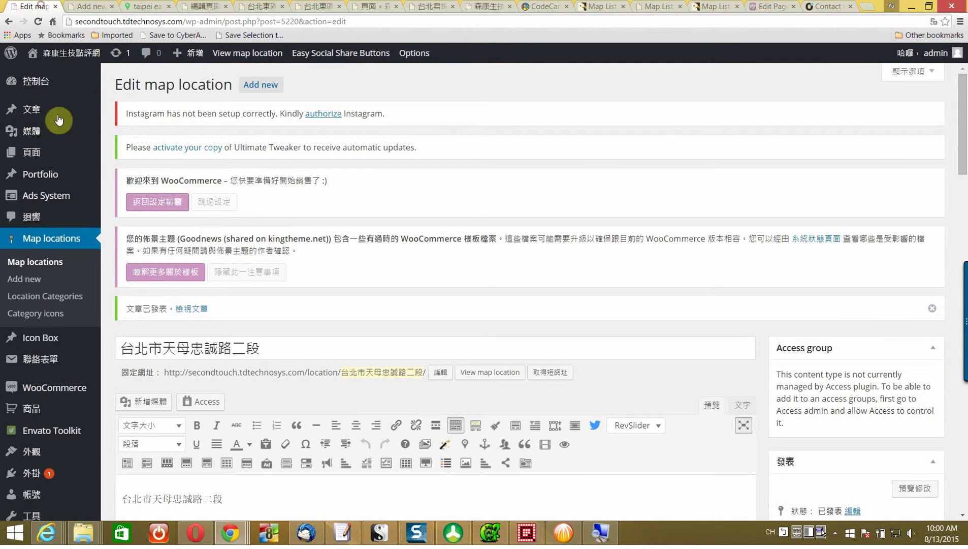
mouse_move(41, 153)
right_click(115, 155)
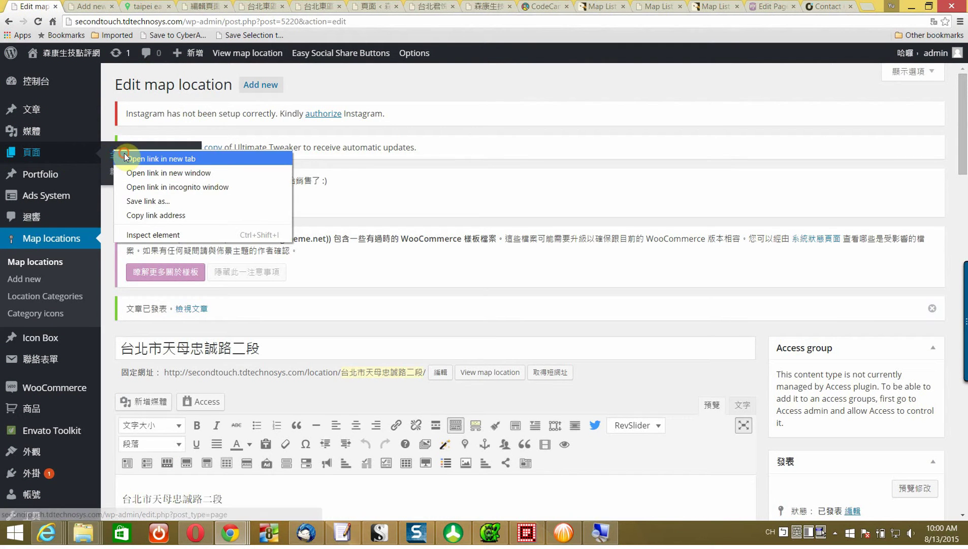
click(128, 161)
click(87, 7)
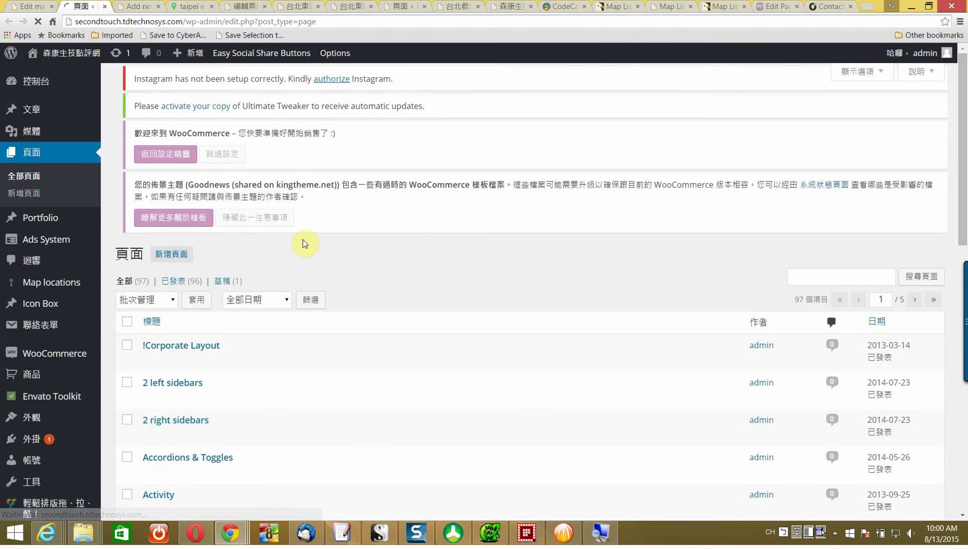
scroll(304, 243, down, 6)
scroll(611, 198, up, 4)
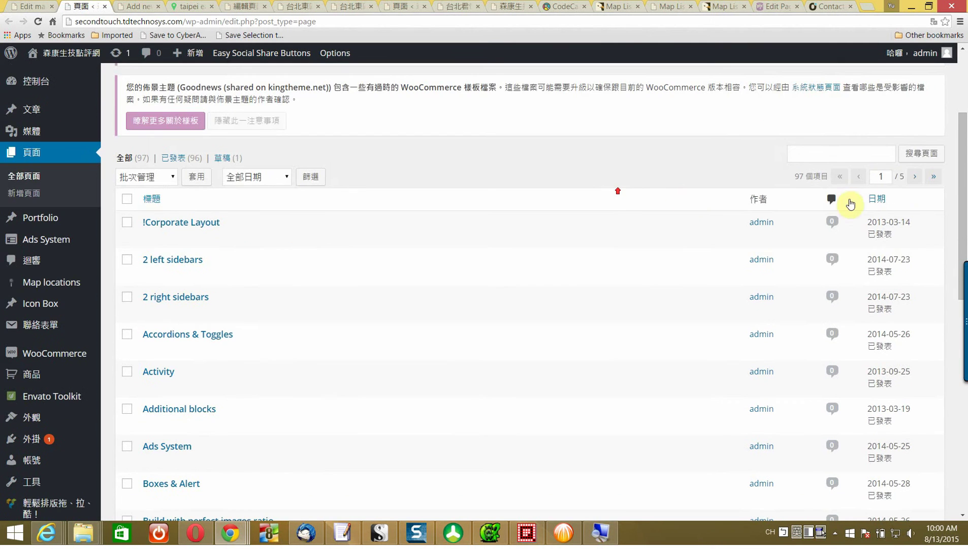
Open the 台北東區商家 page for editing from the last page of the site page list.
click(932, 178)
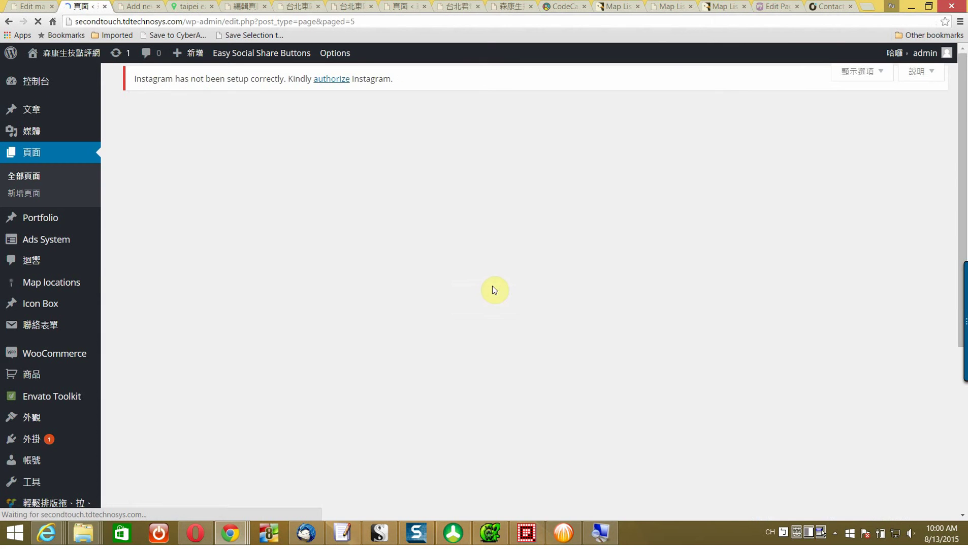
scroll(270, 402, down, 11)
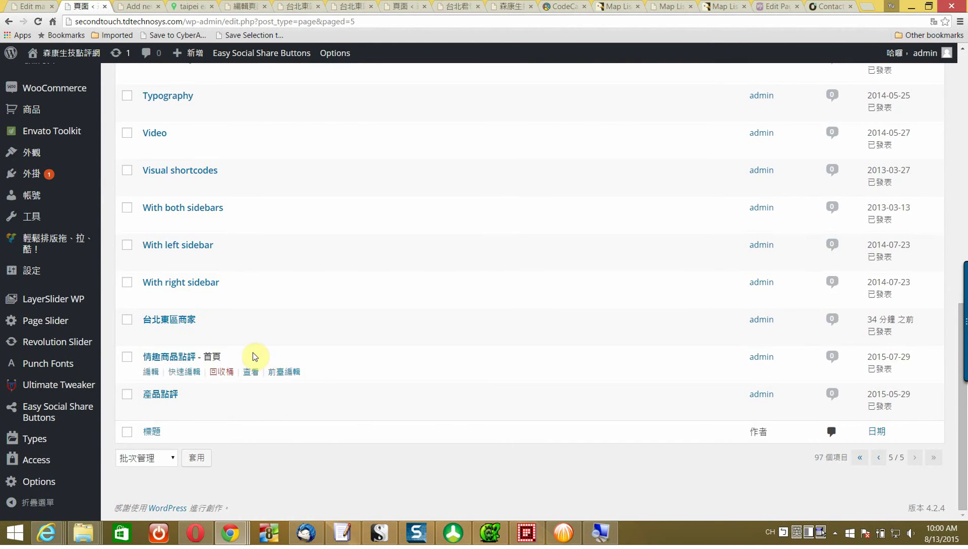
click(150, 334)
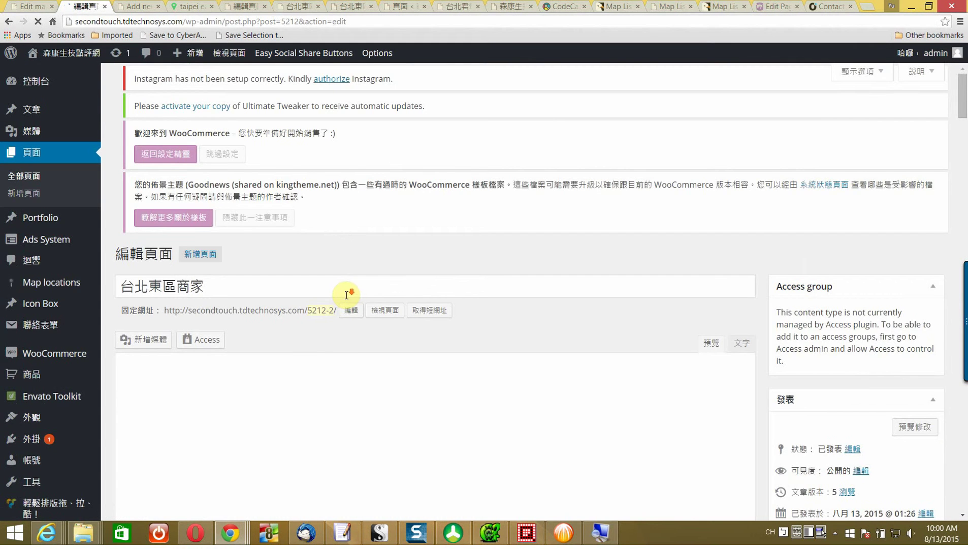
Delete the existing maplist shortcode from the content of the 台北東區商家 page.
scroll(347, 294, down, 2)
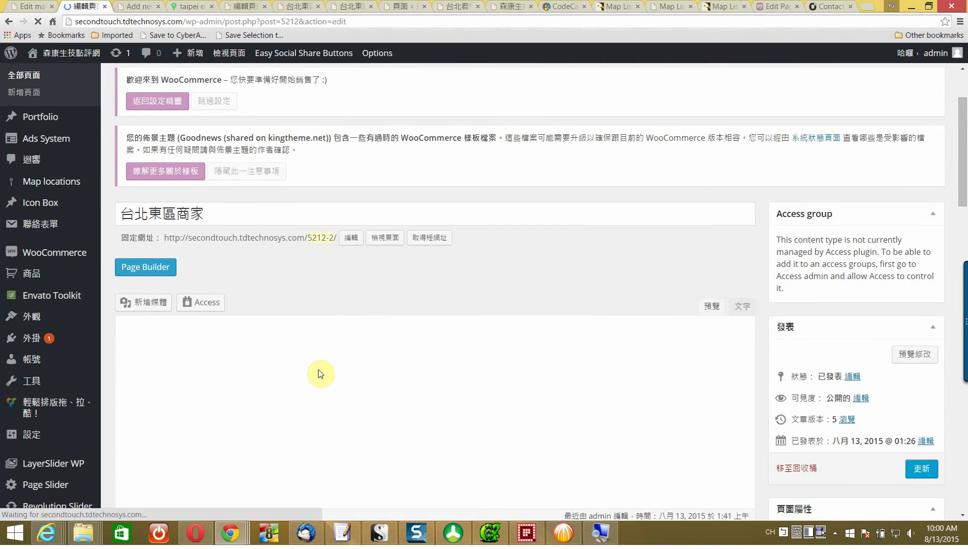
scroll(346, 351, down, 2)
click(347, 321)
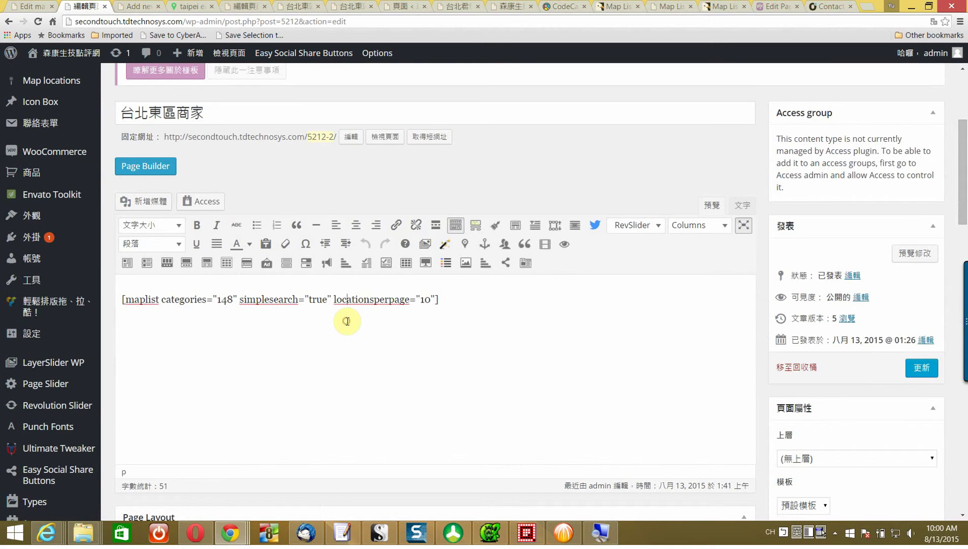
key(ctrl+a)
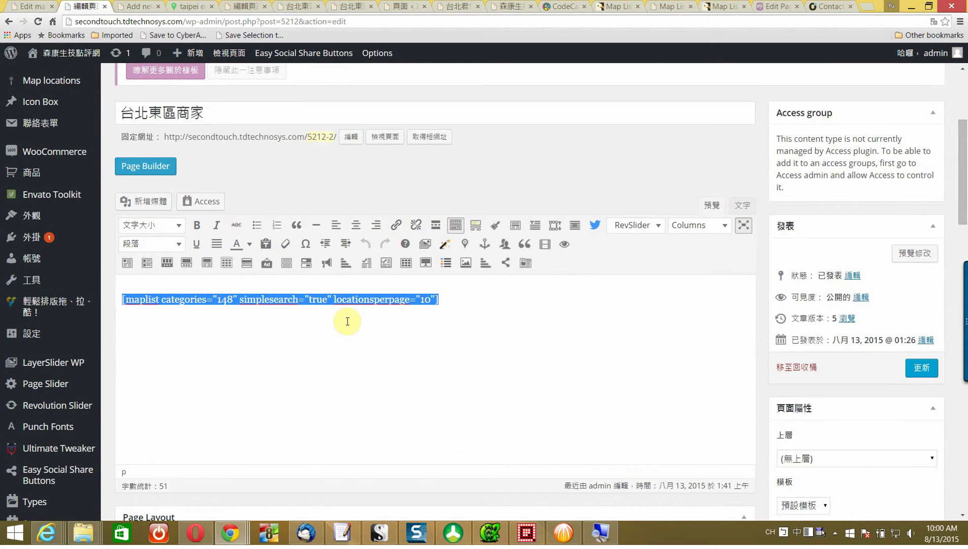
key(Delete)
Start a map list built from categories and include Taipei Eastern Area, 台北市 and 天母商圈.
click(465, 243)
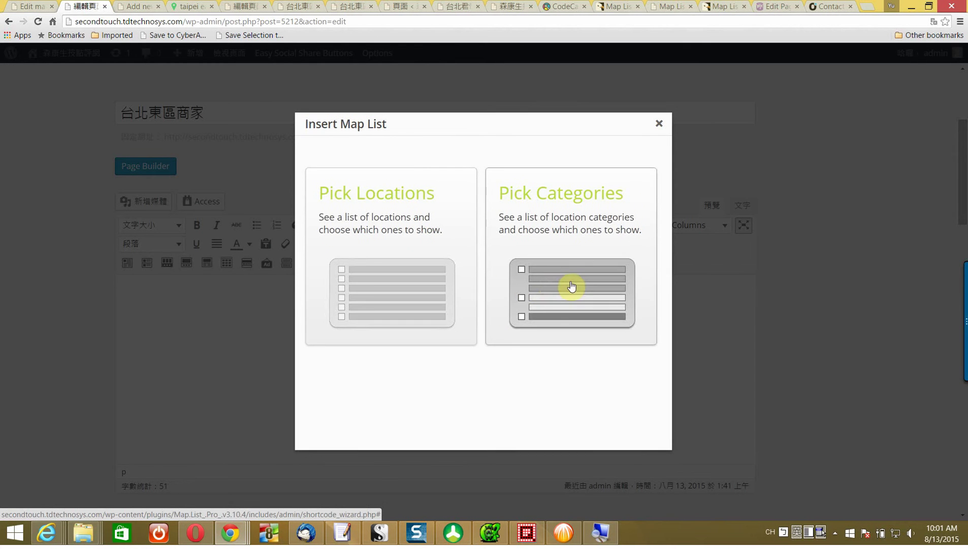
click(554, 283)
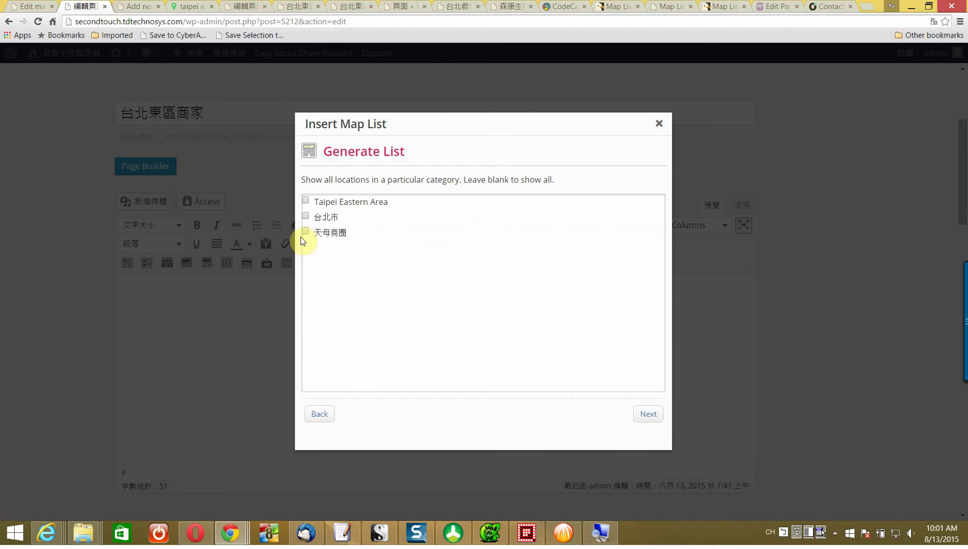
click(305, 231)
click(305, 216)
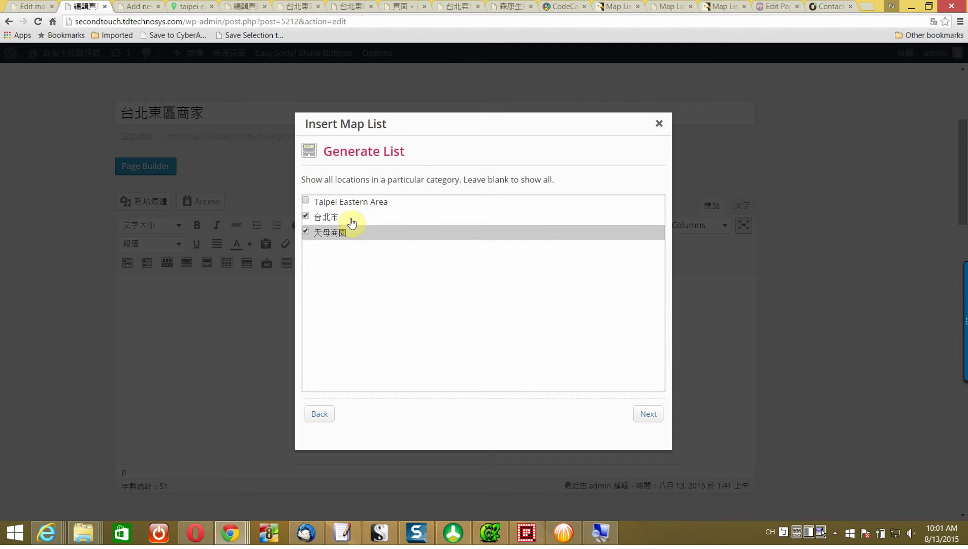
click(306, 201)
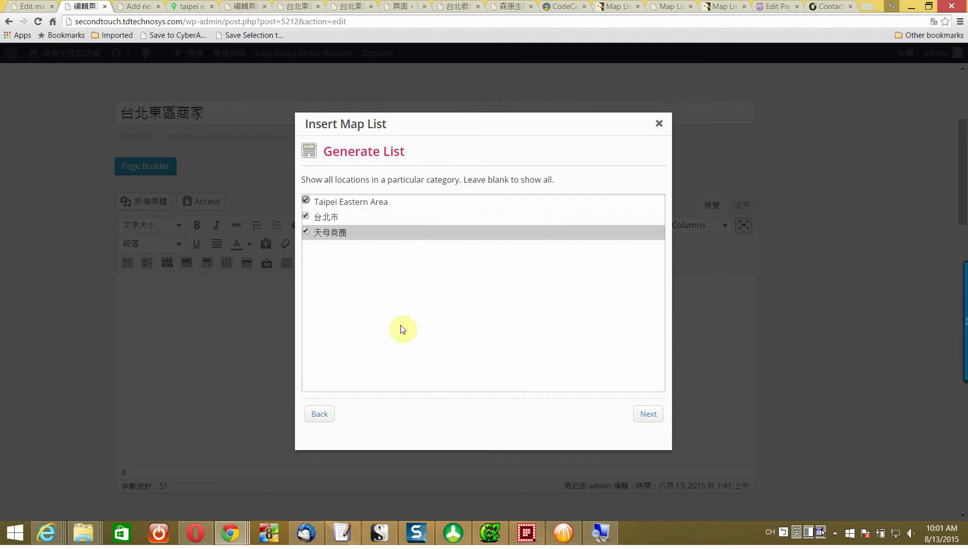
Keep the combined map and list style with the map above the list and marker clustering off.
click(649, 414)
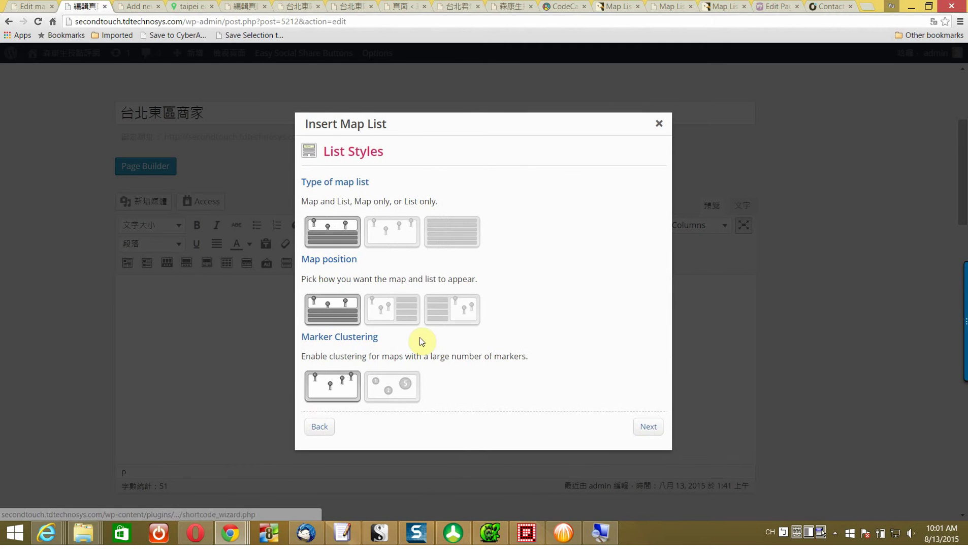
click(331, 389)
click(648, 426)
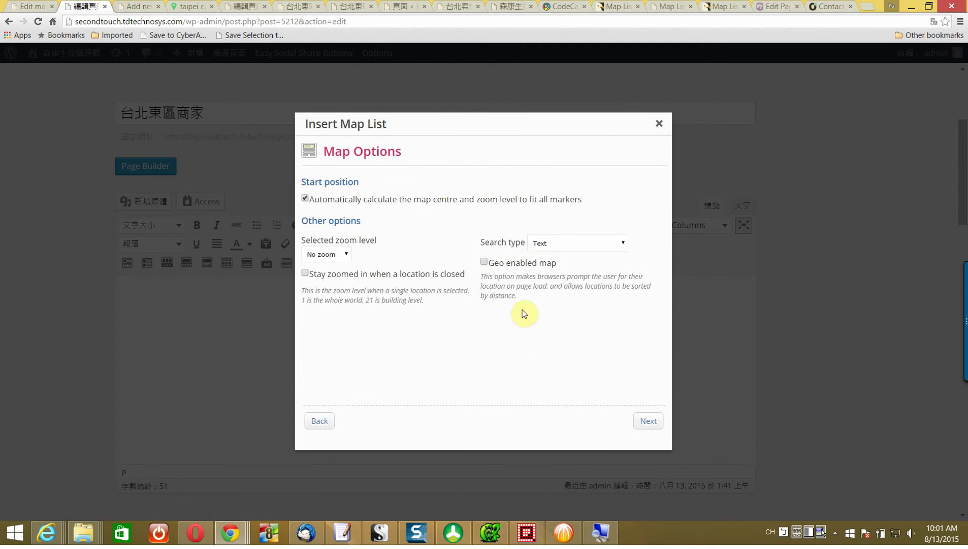
Set the map's search type to Location based and make it stay zoomed in when a location is closed.
click(564, 247)
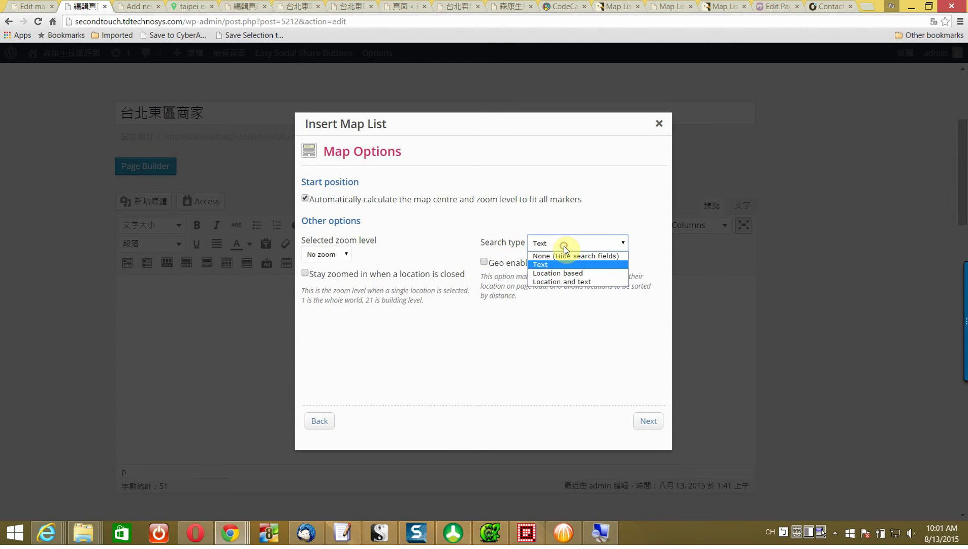
click(589, 272)
click(338, 255)
click(340, 255)
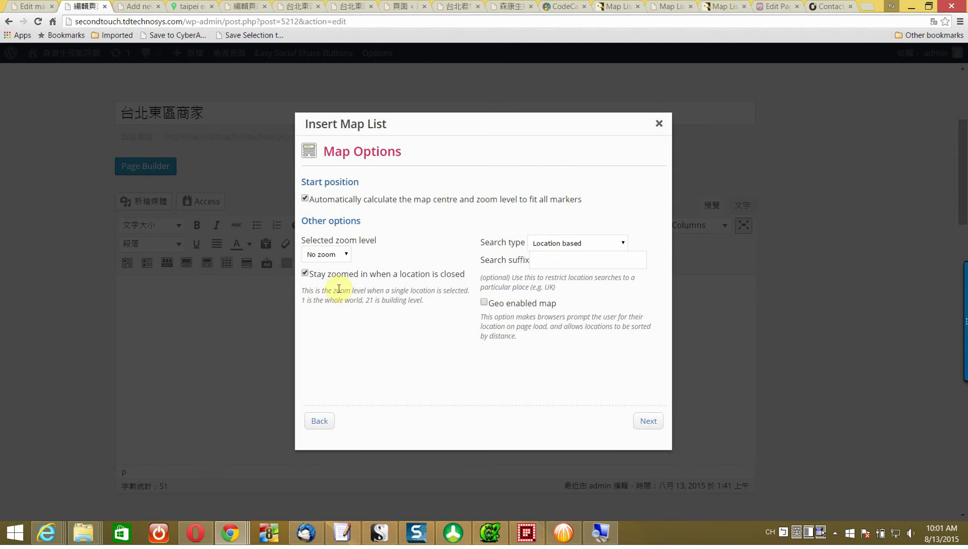
click(657, 424)
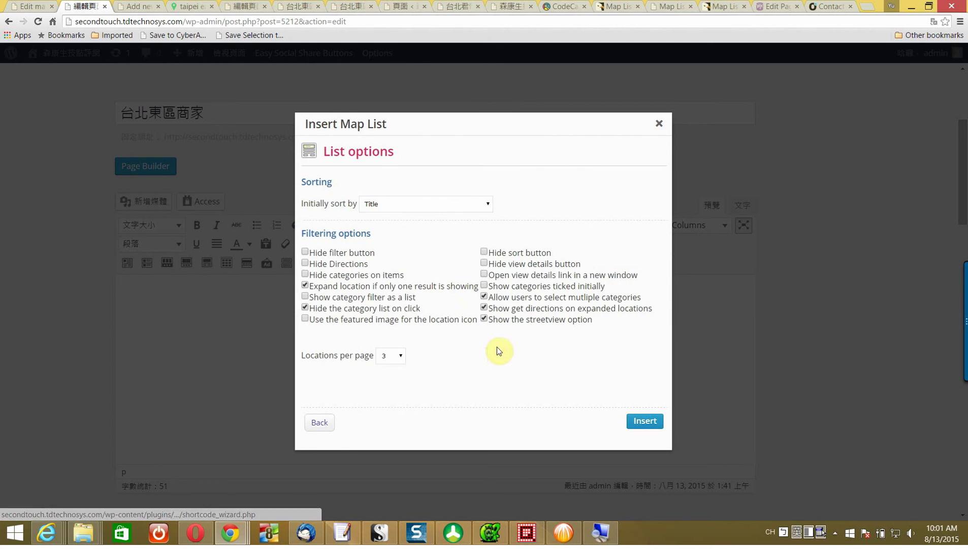
click(449, 203)
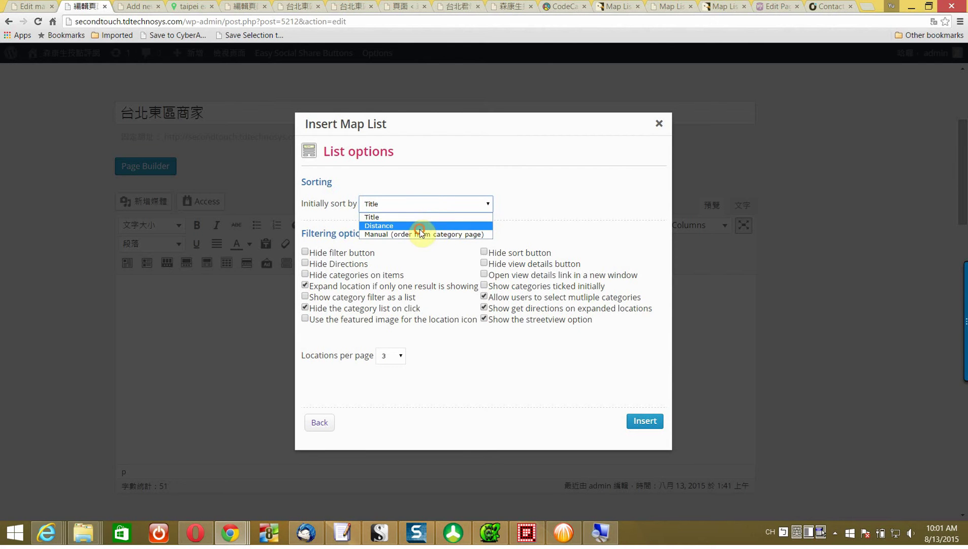
click(425, 226)
click(441, 208)
click(415, 219)
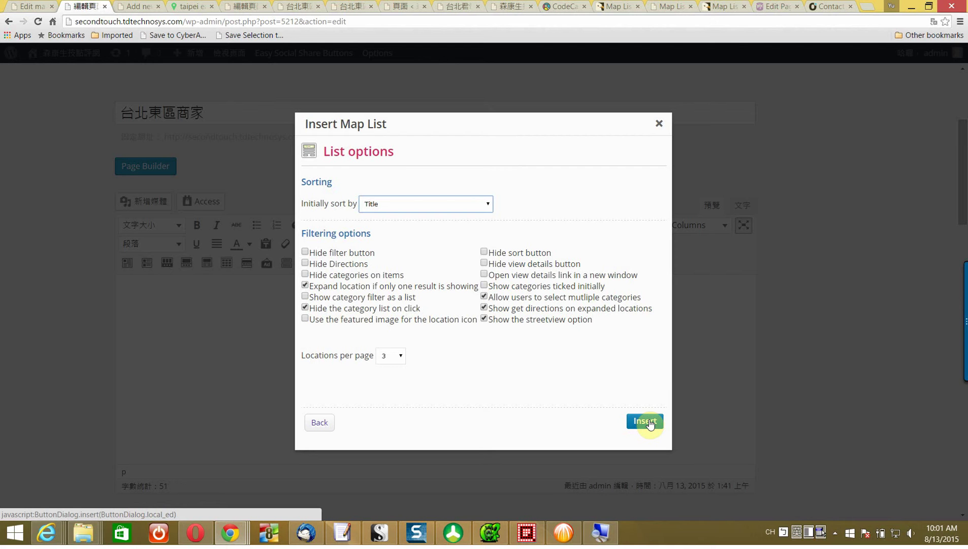
Set the list to 15 locations per page and insert the map list into the page content.
click(399, 355)
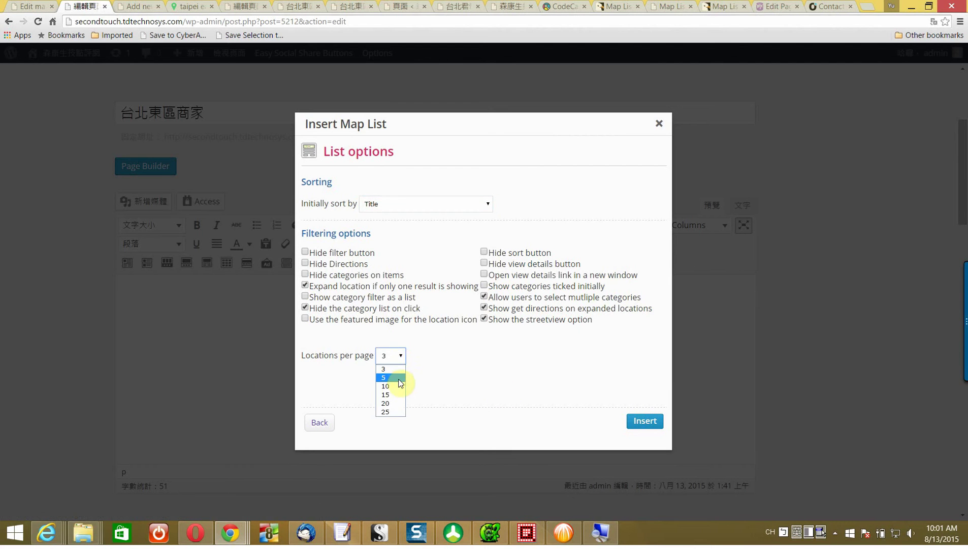
click(394, 395)
click(641, 422)
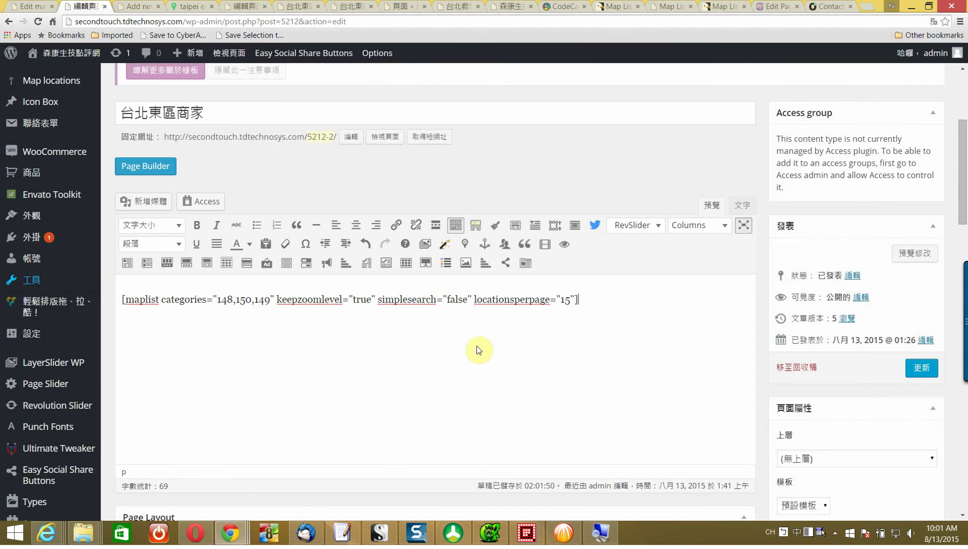
Update the 台北東區商家 page and open its published version in a new browser tab.
mouse_move(947, 343)
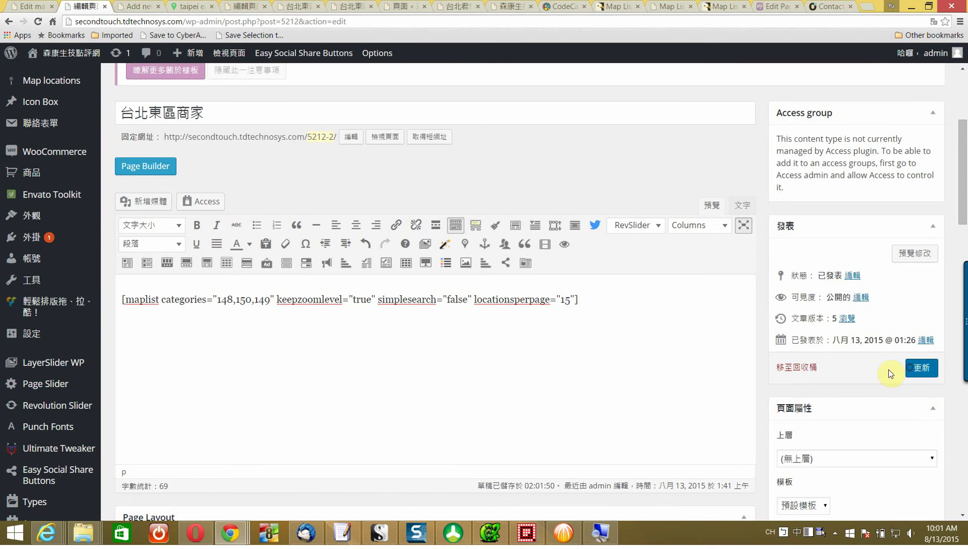
click(908, 369)
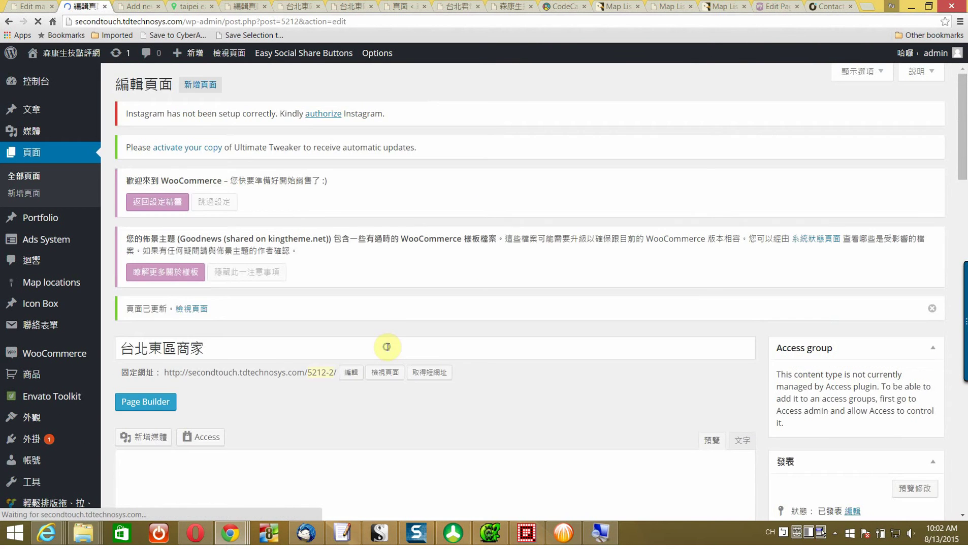
scroll(386, 321, down, 3)
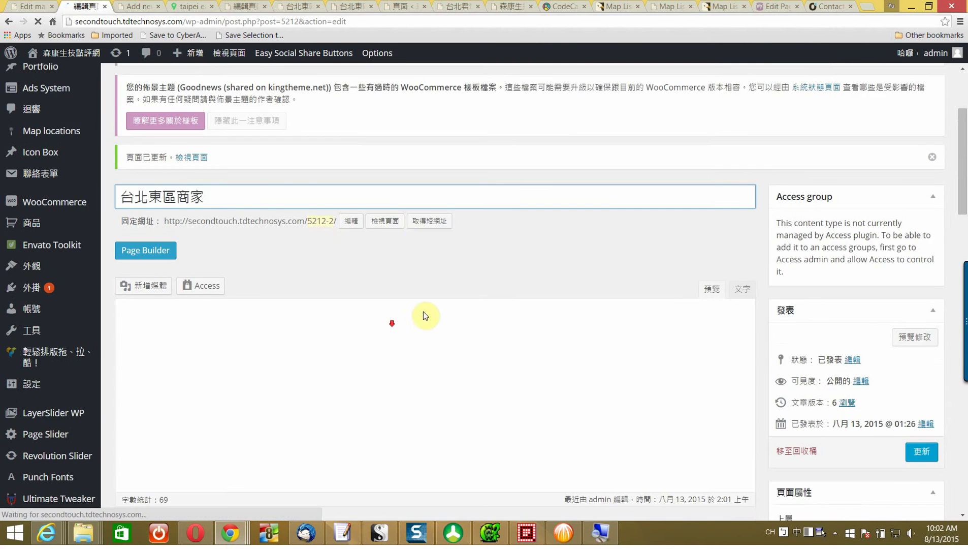
right_click(385, 223)
click(401, 232)
key(ctrl+Tab)
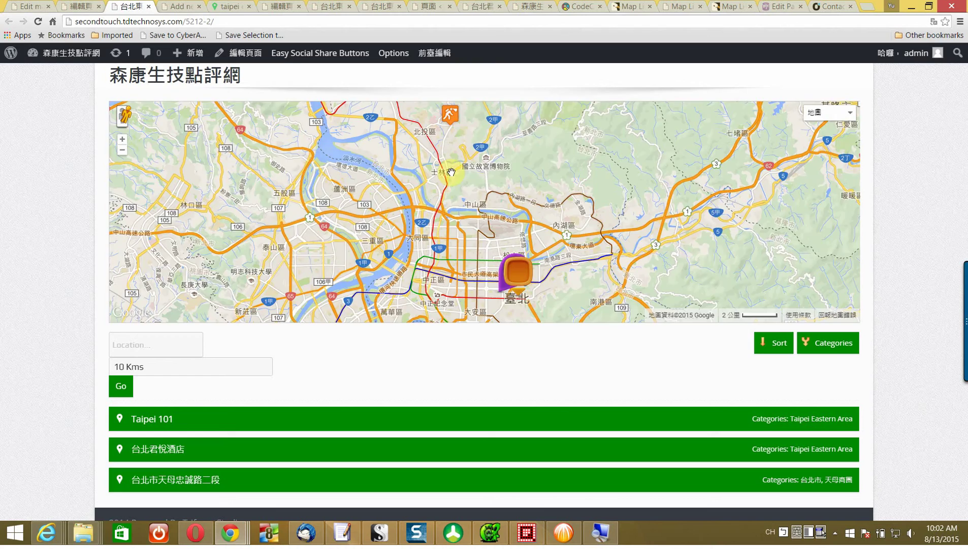
Examine the location markers on the published map at several zoom levels around Taipei.
scroll(451, 171, down, 2)
scroll(452, 172, up, 2)
scroll(451, 172, up, 1)
scroll(451, 172, down, 2)
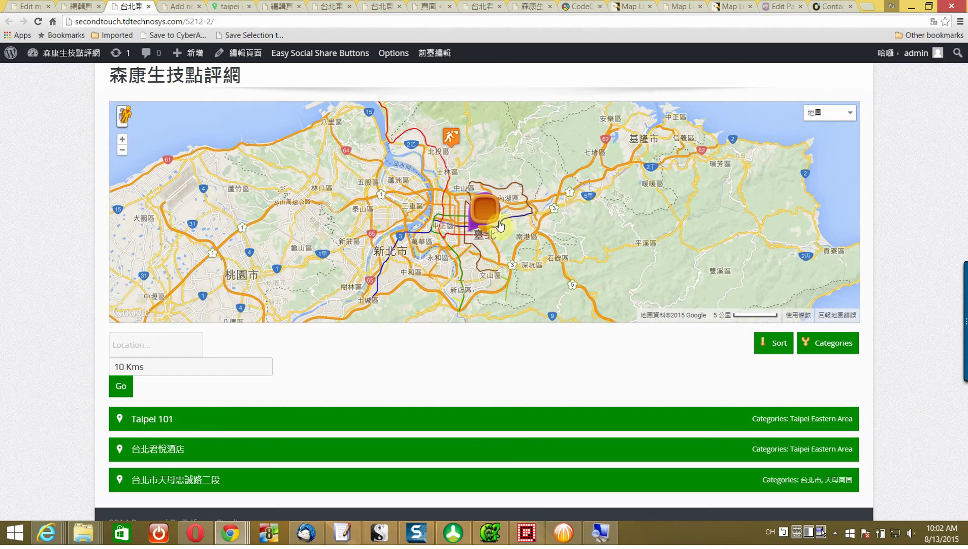
scroll(500, 224, up, 3)
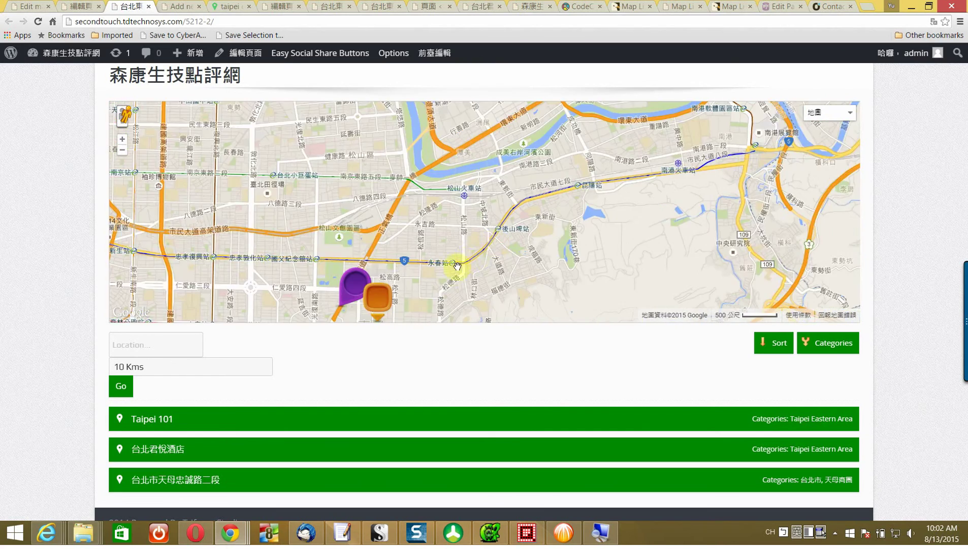
drag(454, 269, 450, 206)
scroll(404, 227, up, 1)
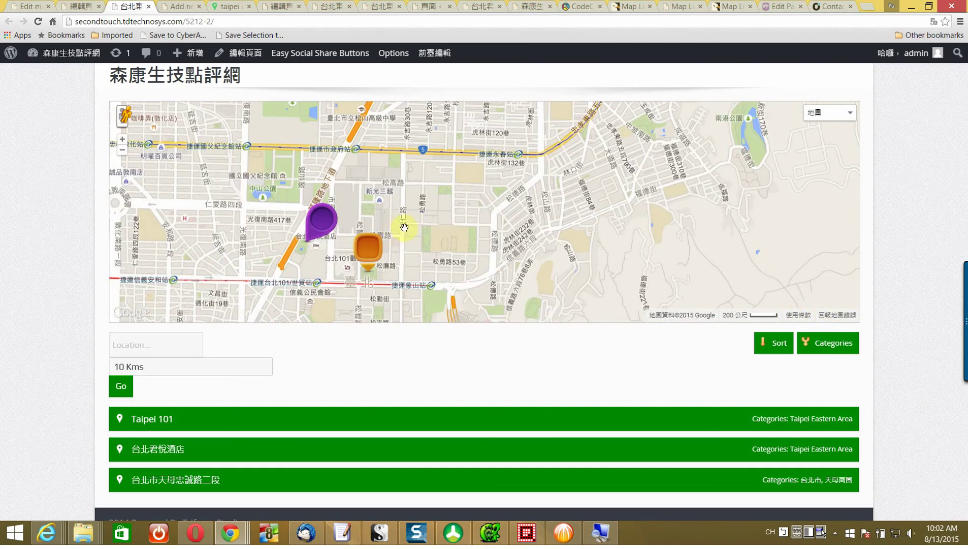
scroll(415, 224, down, 2)
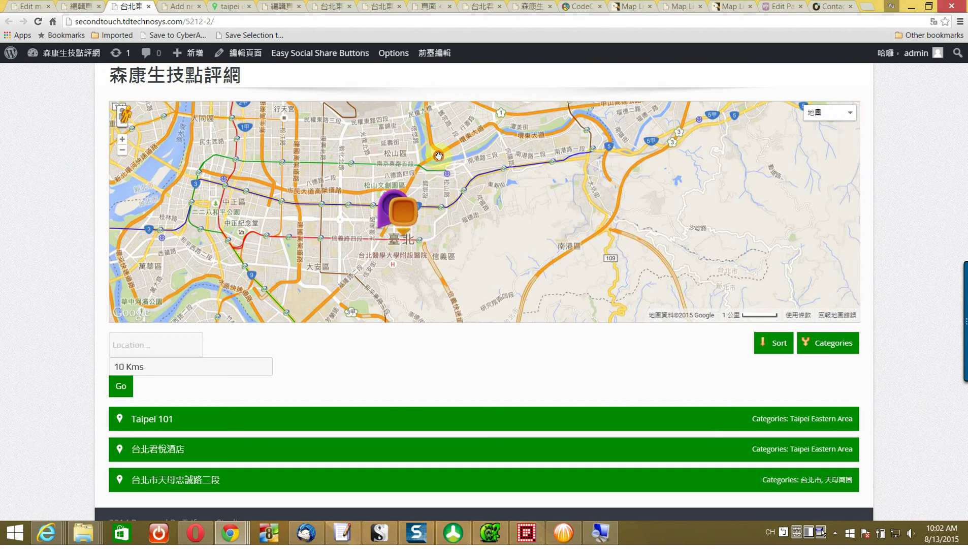
drag(438, 156, 462, 223)
scroll(489, 209, down, 1)
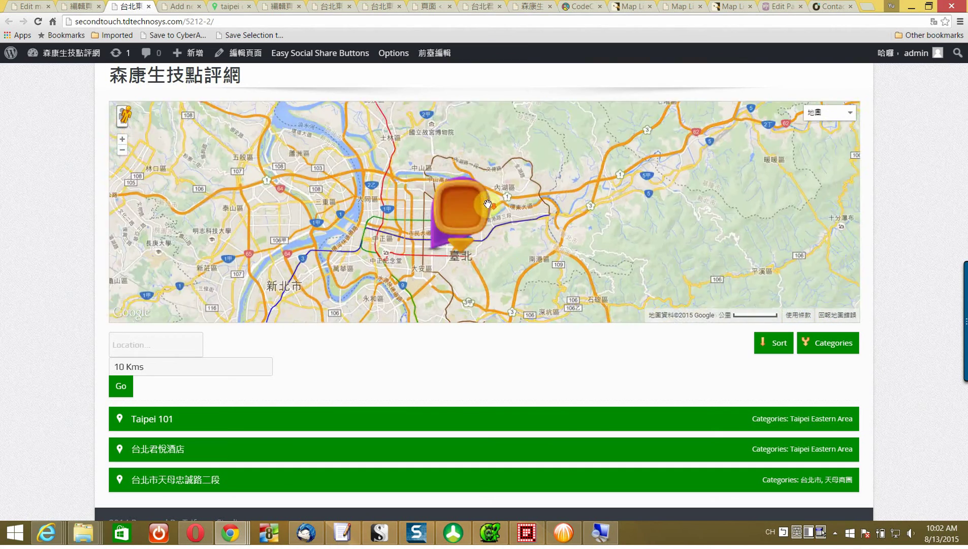
scroll(487, 204, down, 2)
View the details of the Taipei 101 and 台北君悅酒店 entries, collapse them, and return to the 台北市天母忠誠路二段 location editor.
click(143, 417)
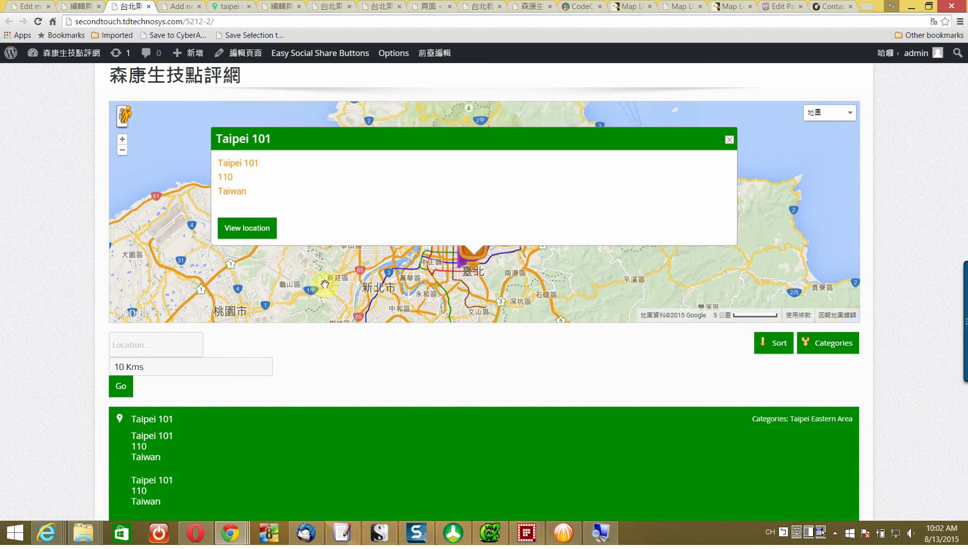
scroll(70, 287, down, 3)
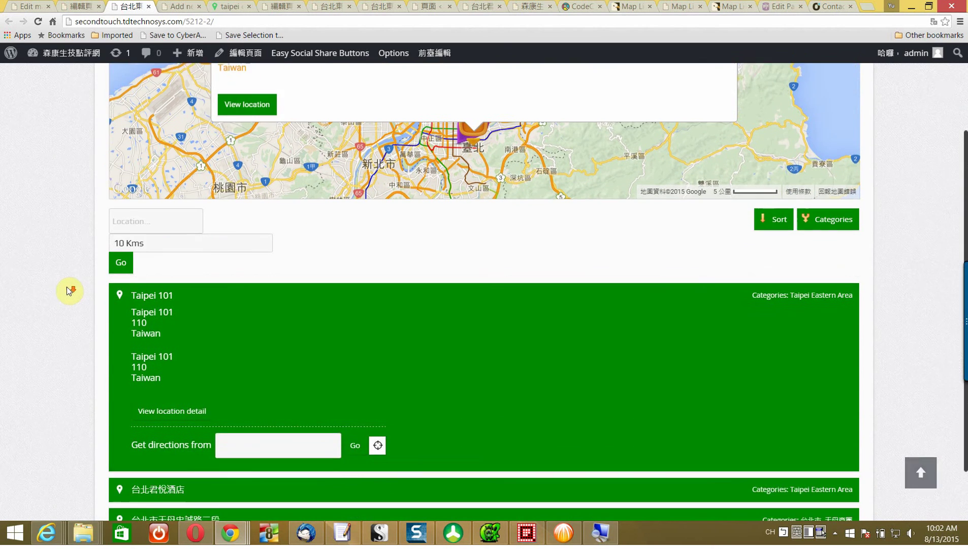
click(120, 284)
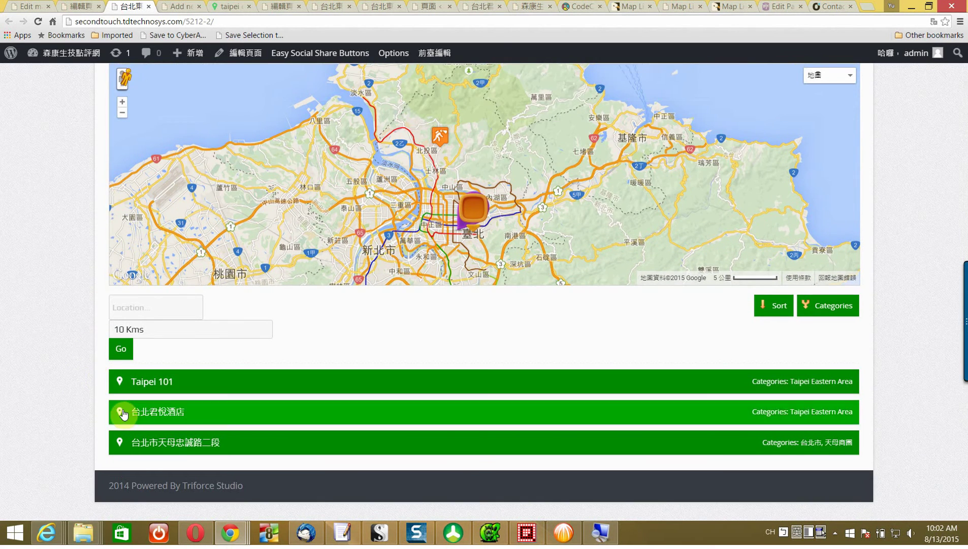
click(120, 411)
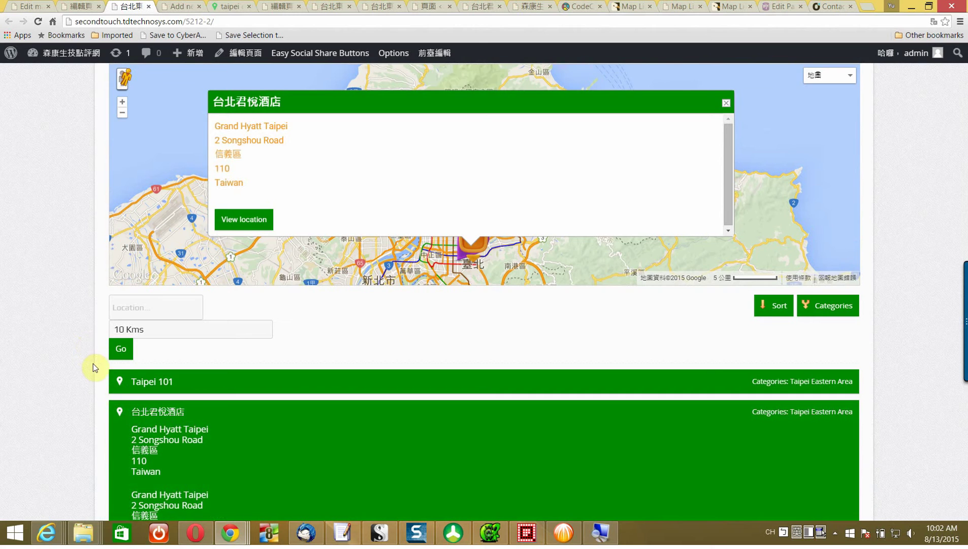
scroll(96, 362, down, 1)
click(122, 358)
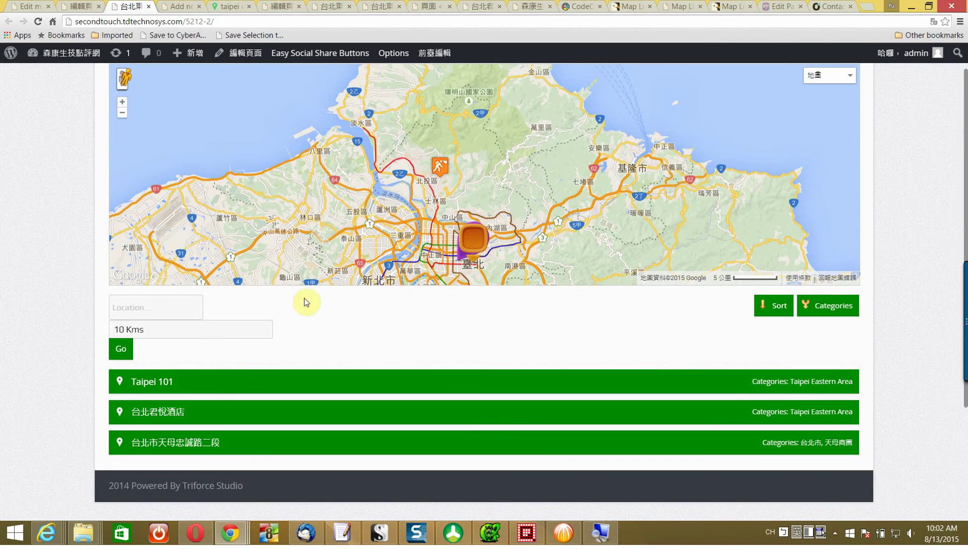
scroll(318, 196, up, 2)
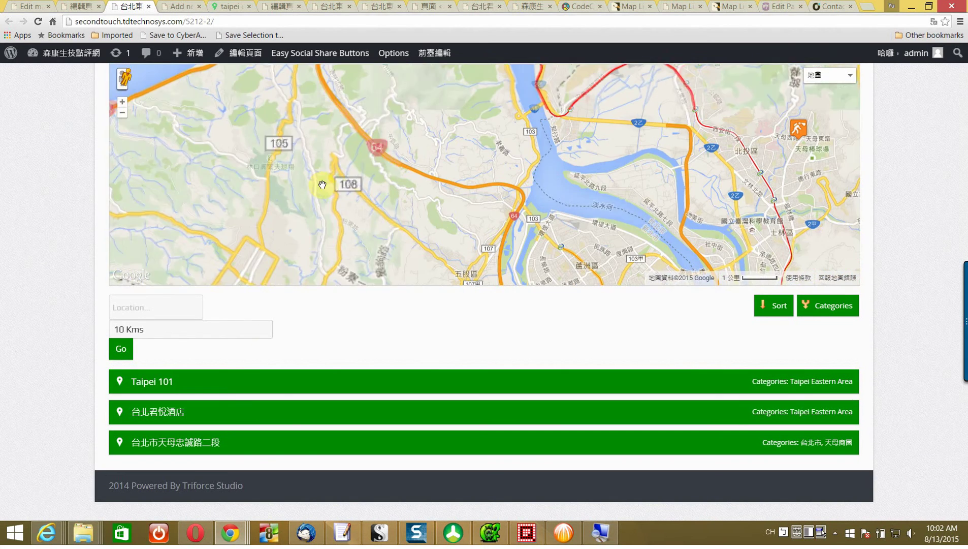
click(22, 9)
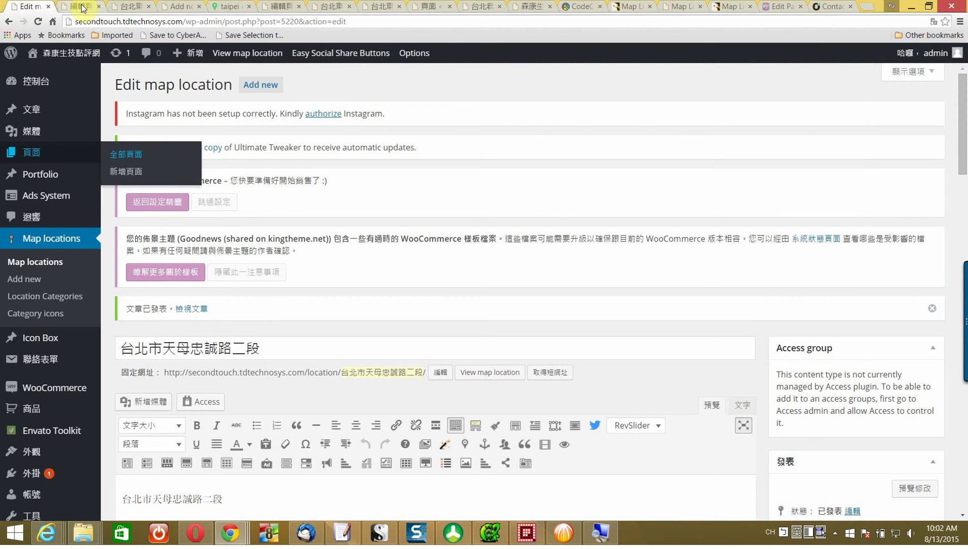
Switch back to the 台北東區商家 page editor and delete the existing map list shortcode from the content.
click(82, 8)
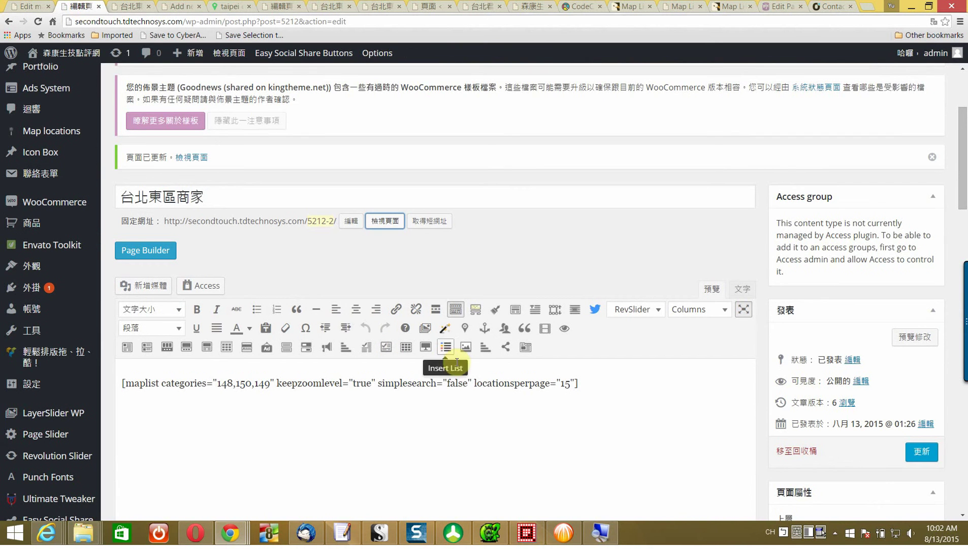
click(473, 385)
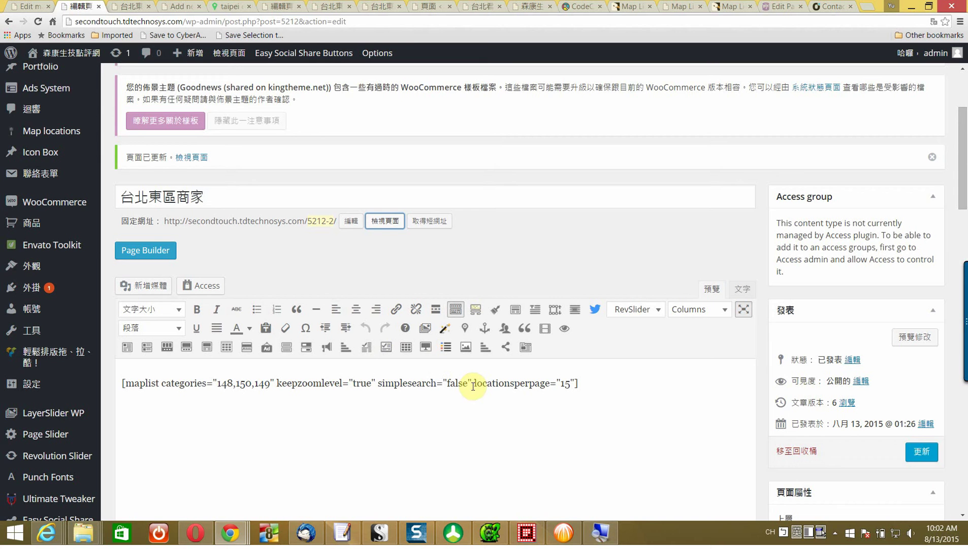
click(472, 385)
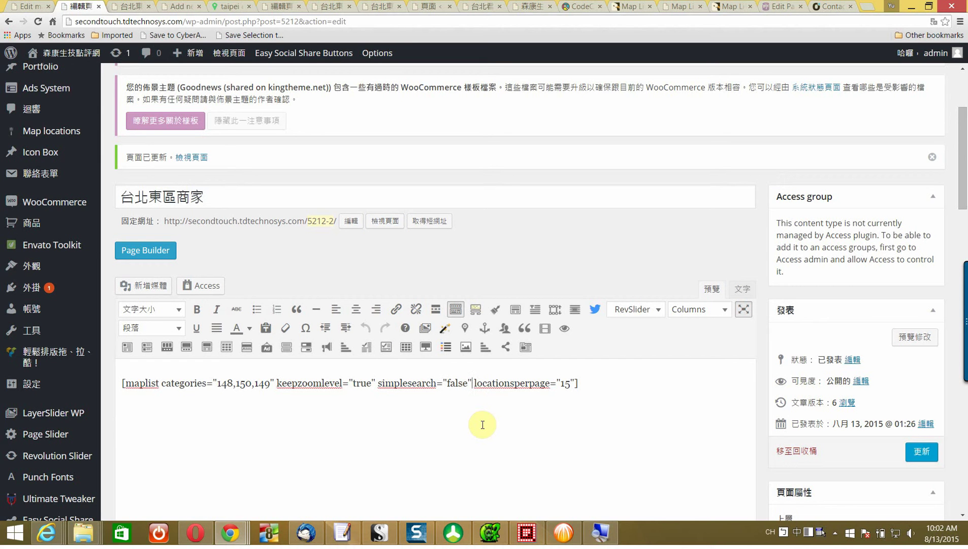
key(ctrl+a)
key(BackSpace)
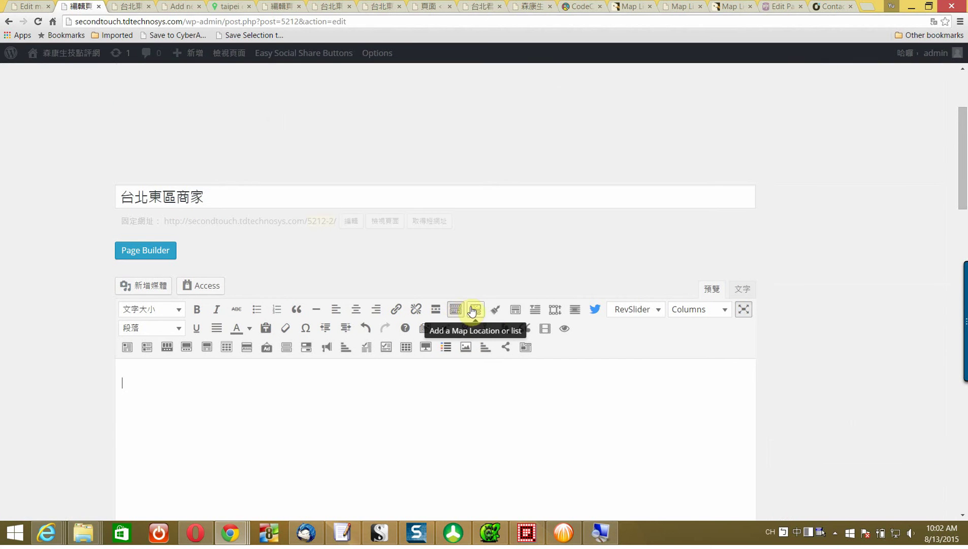
Start a new category-based map list that includes Taipei Eastern Area, 台北市 and 天母商圈.
click(476, 310)
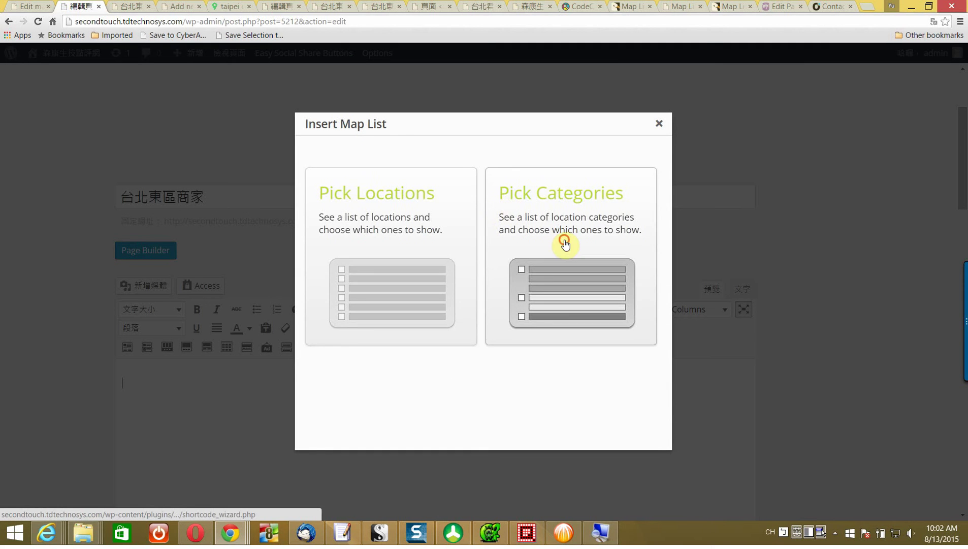
click(562, 249)
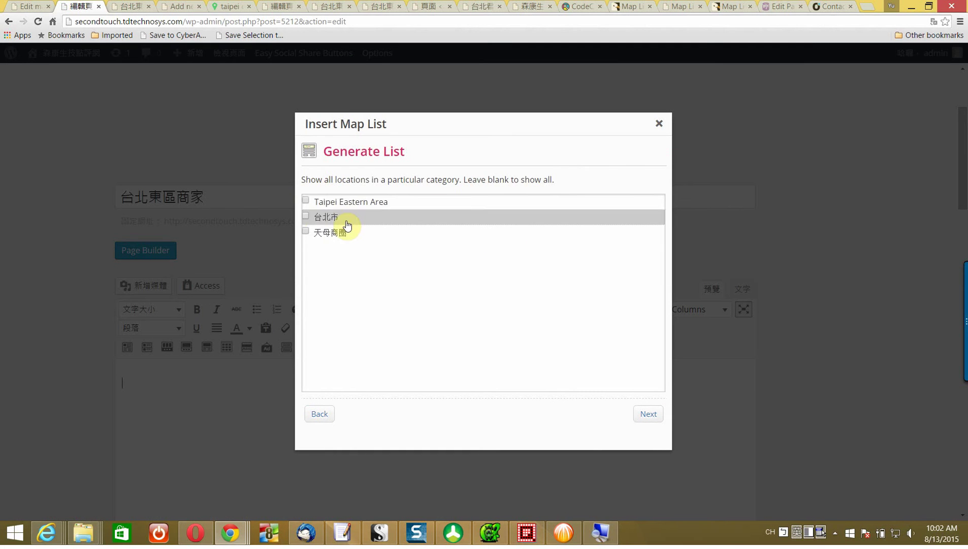
click(311, 201)
click(308, 217)
click(308, 233)
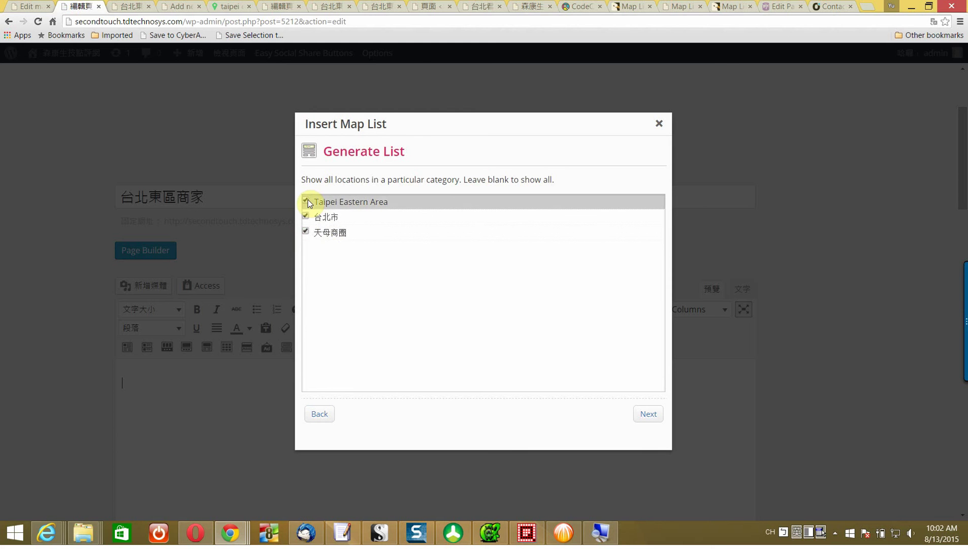
click(647, 415)
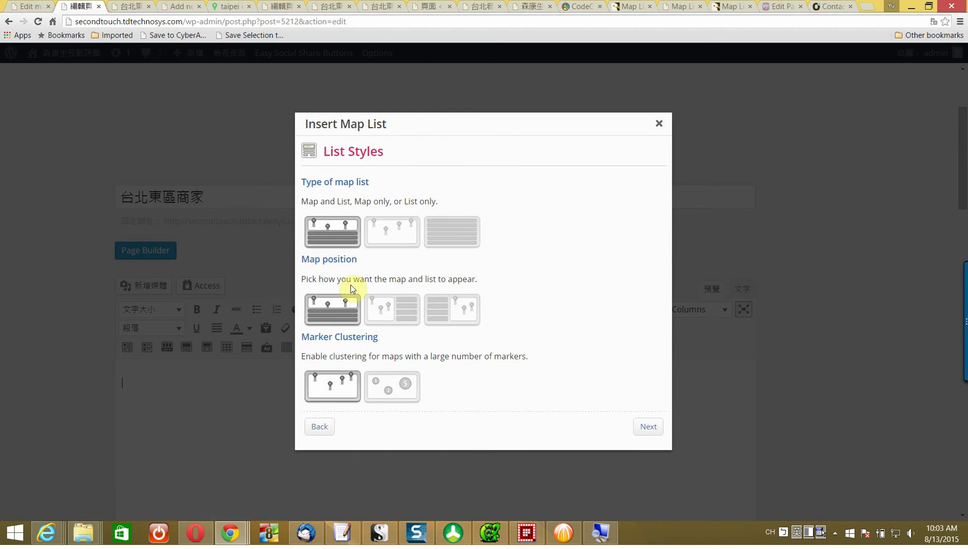
Keep the default list styles, make the map geo enabled with the Location and text search type, and insert the map list.
click(641, 425)
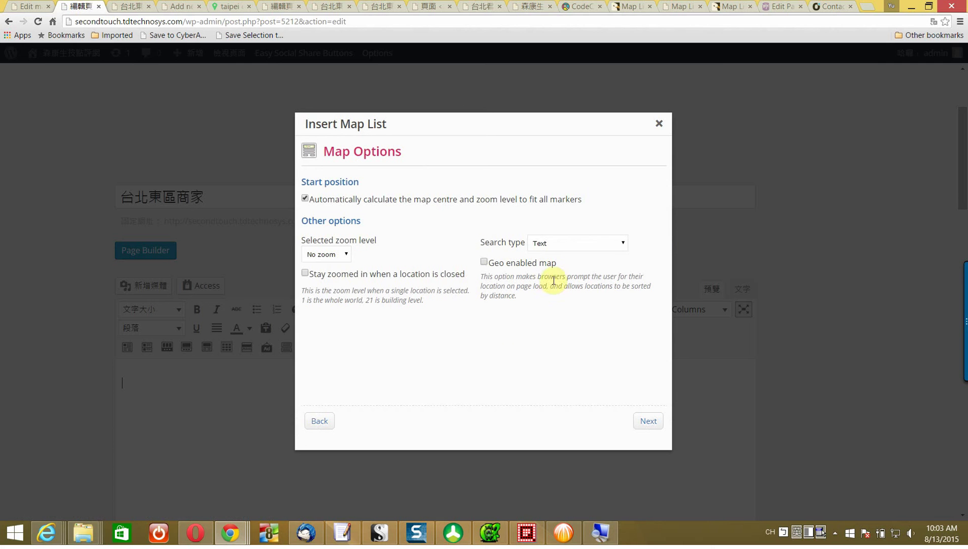
click(569, 249)
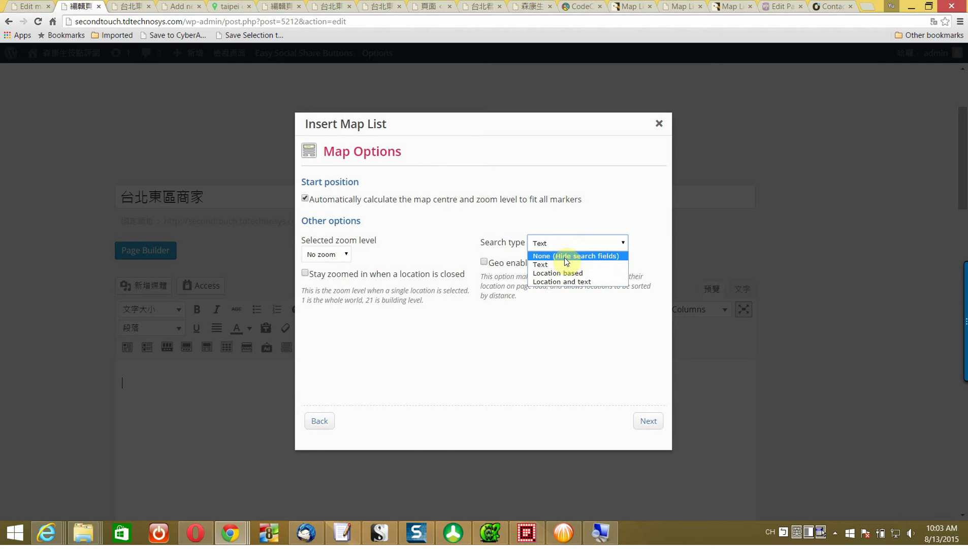
click(509, 334)
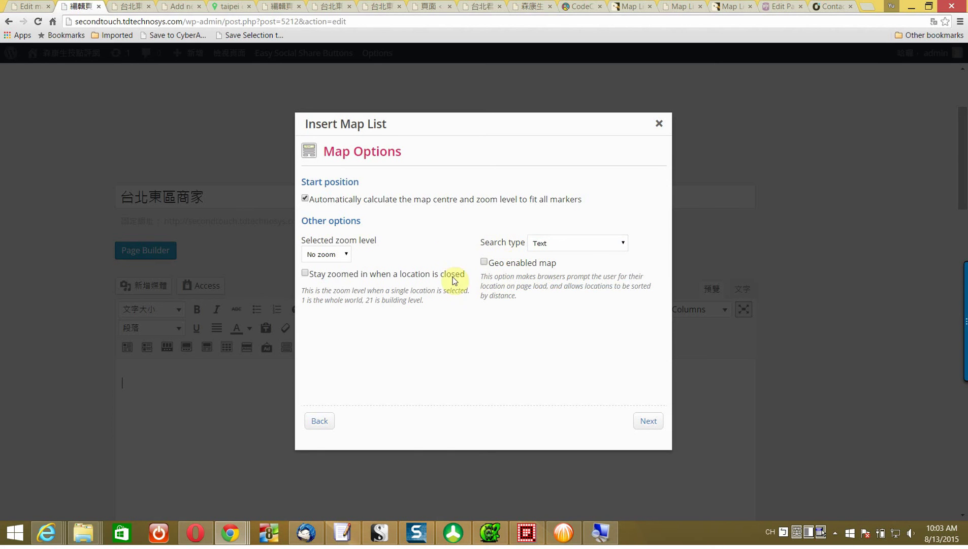
click(483, 263)
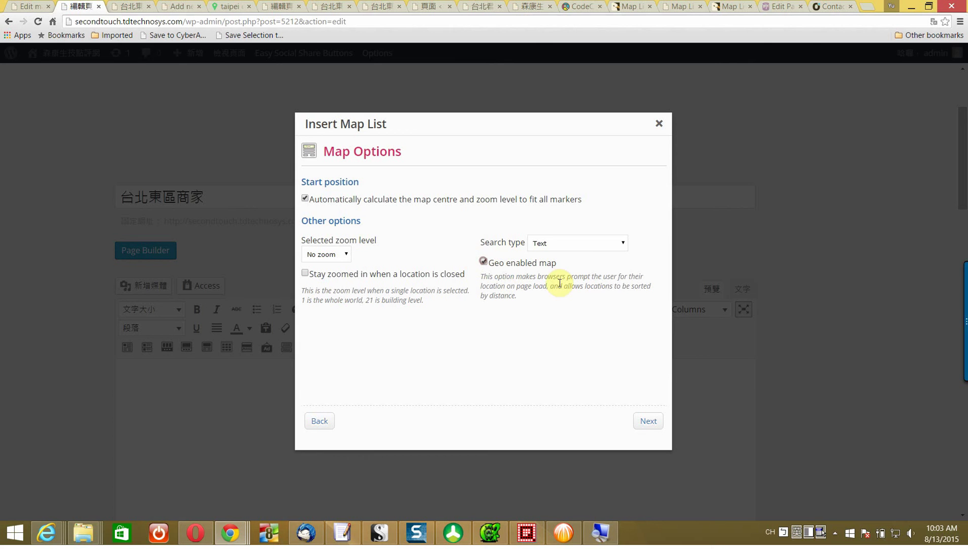
click(577, 244)
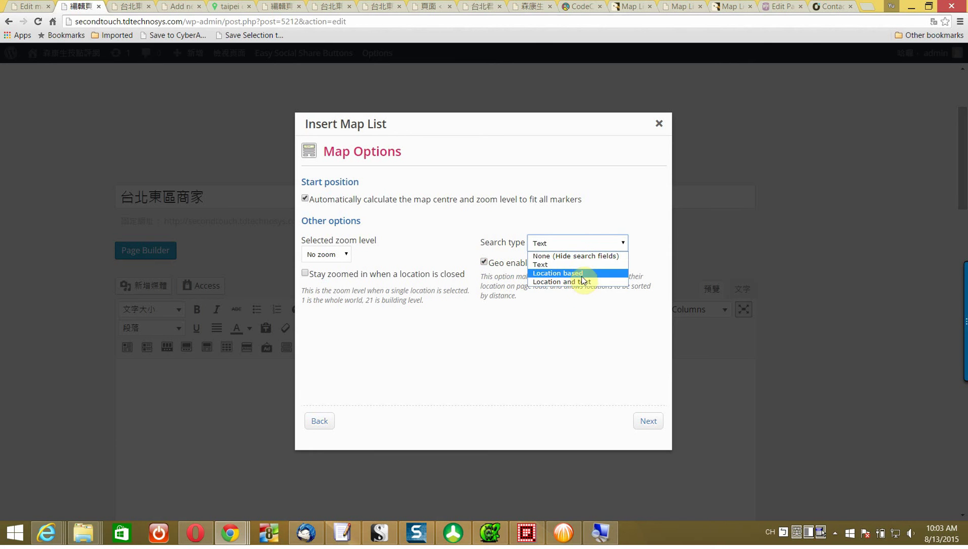
click(584, 282)
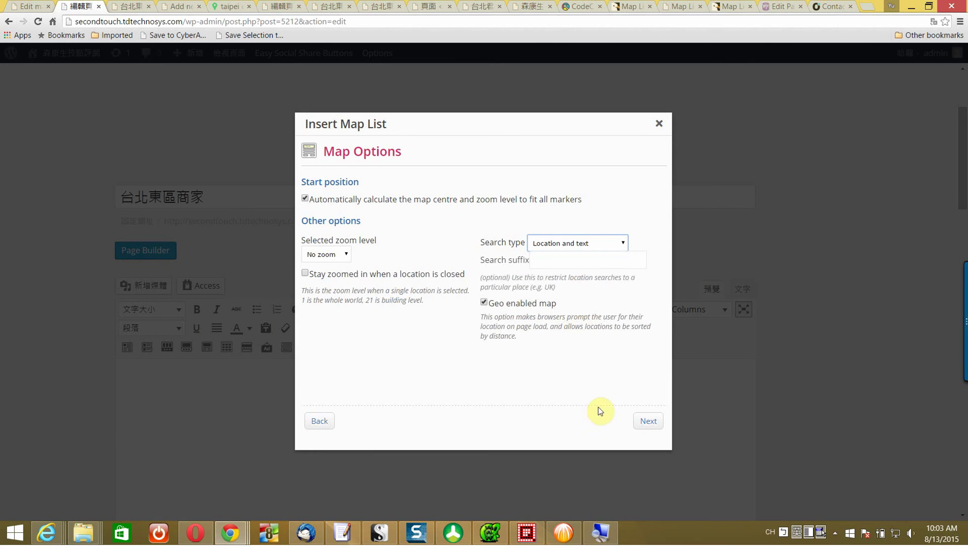
click(645, 421)
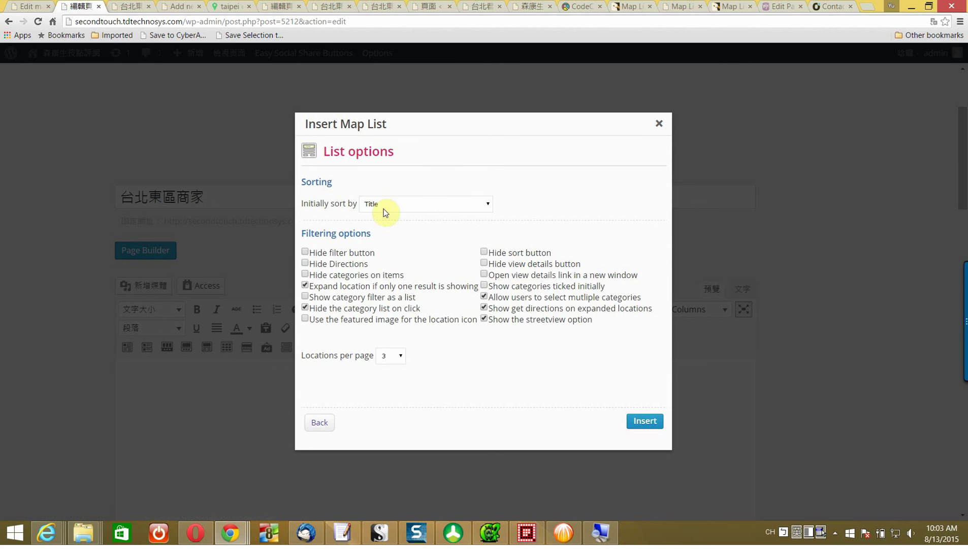
click(645, 421)
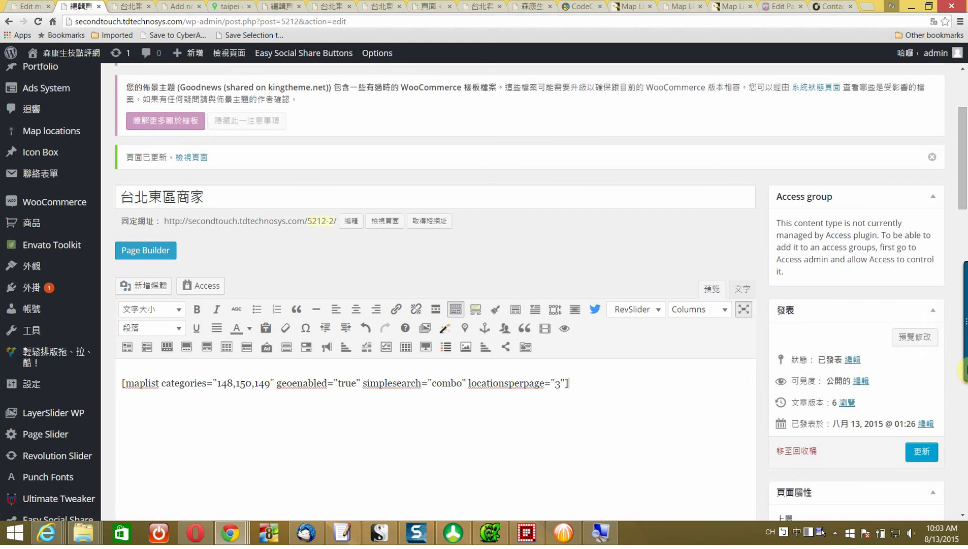
Update the 台北東區商家 page and view its published version in a new browser tab.
click(921, 451)
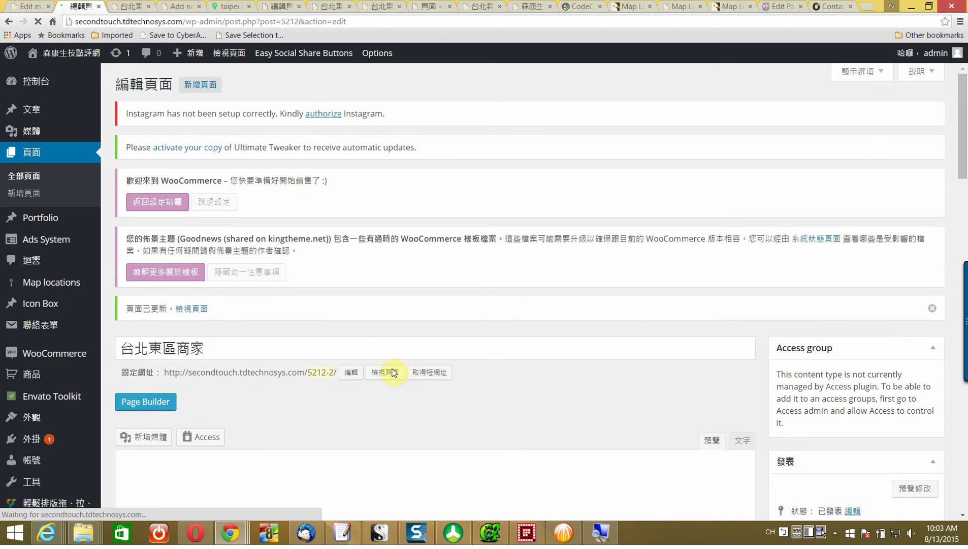
right_click(382, 375)
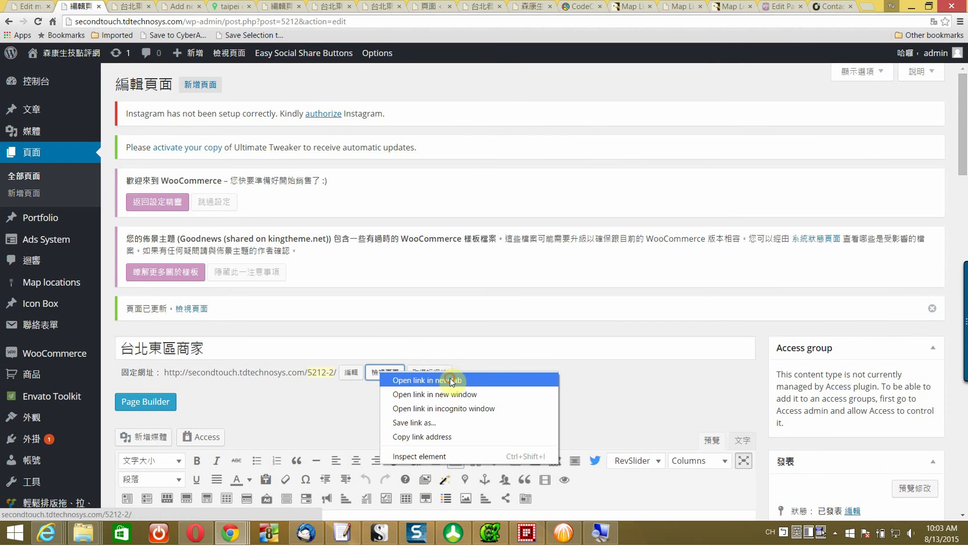
click(453, 378)
click(122, 6)
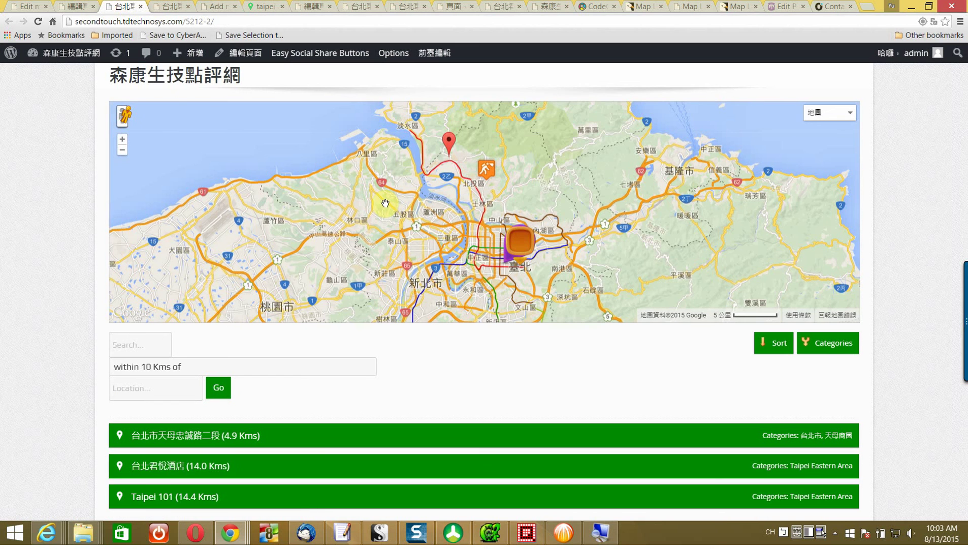
Examine the visitor's position and the location markers on the geo-enabled map at several zoom levels.
scroll(386, 203, up, 1)
scroll(386, 203, down, 1)
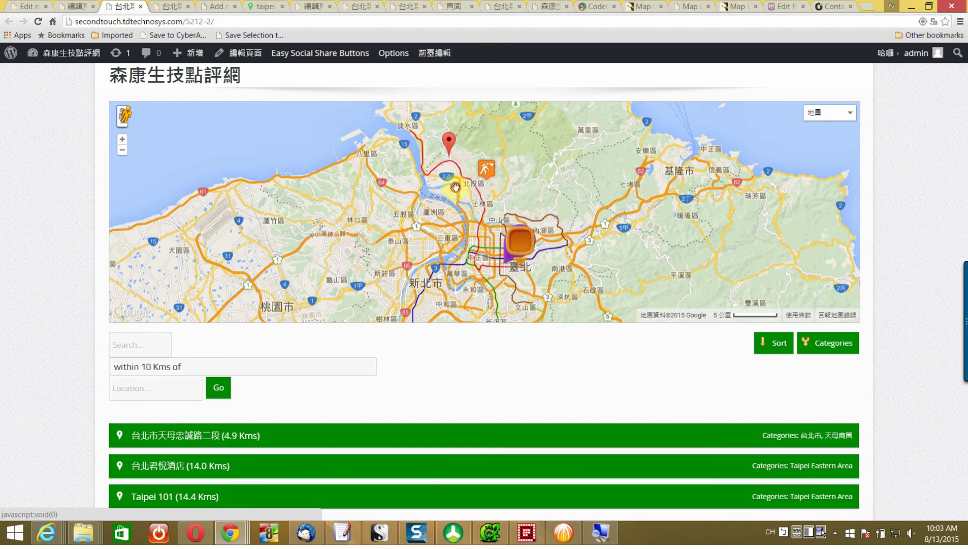
drag(417, 218, 540, 212)
scroll(460, 182, up, 2)
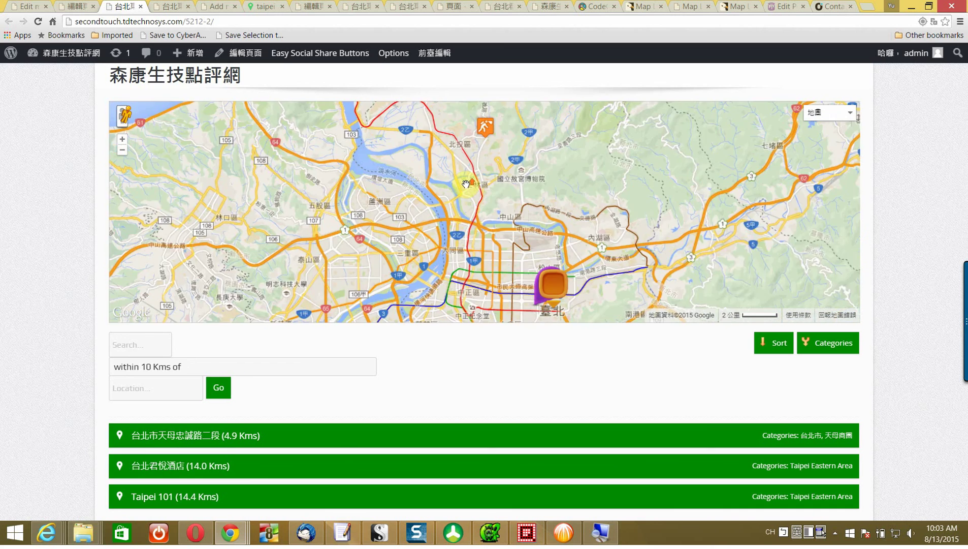
scroll(460, 182, down, 2)
scroll(446, 179, down, 1)
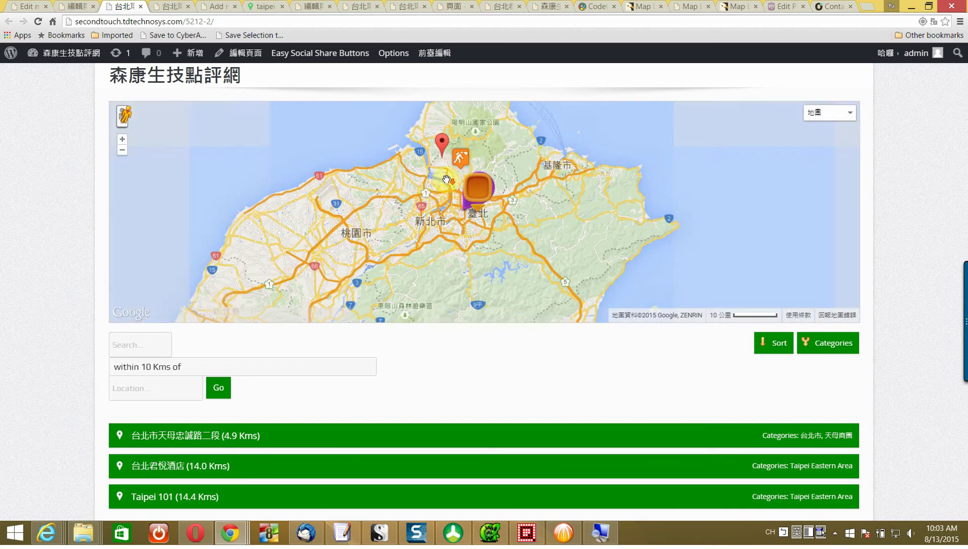
scroll(432, 188, up, 2)
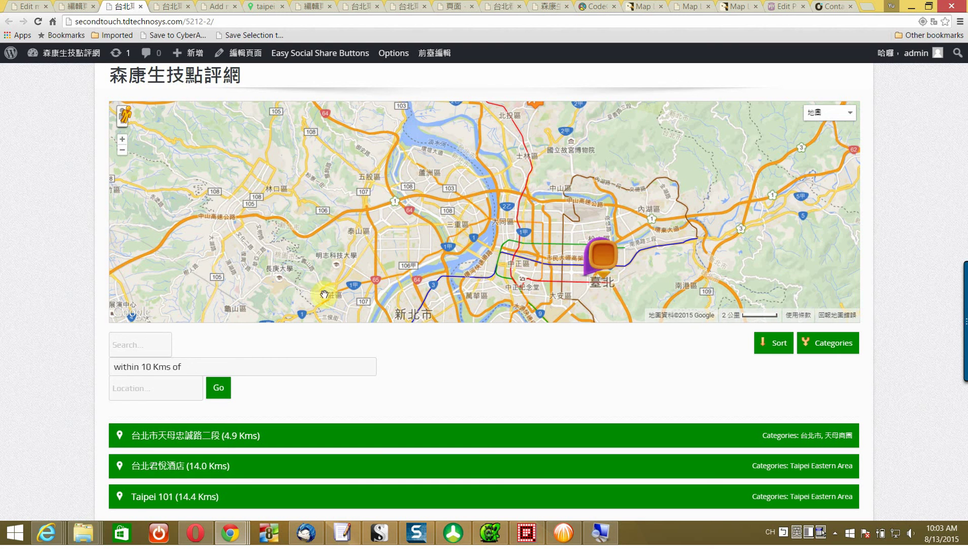
Set the location search radius to within 25 Kms and run the search with the search fields empty.
click(186, 371)
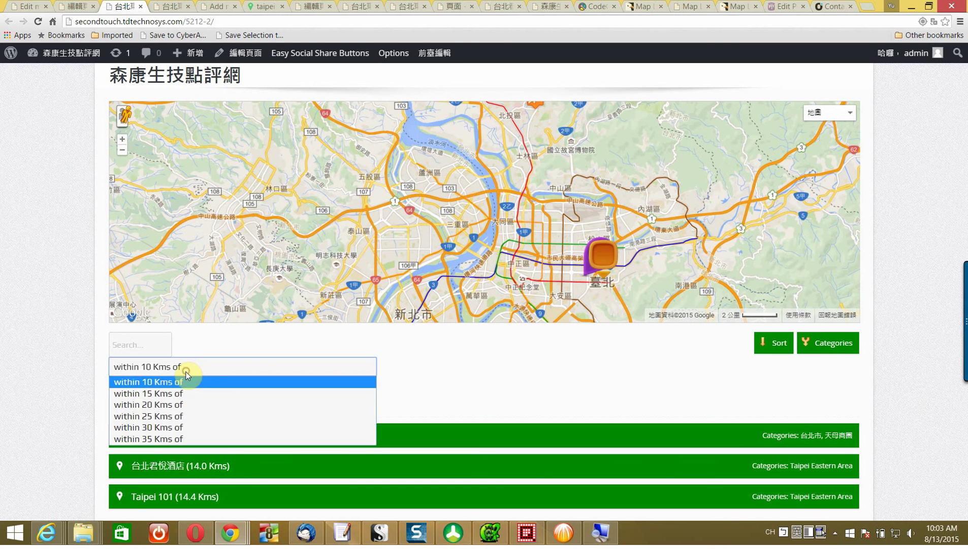
click(165, 416)
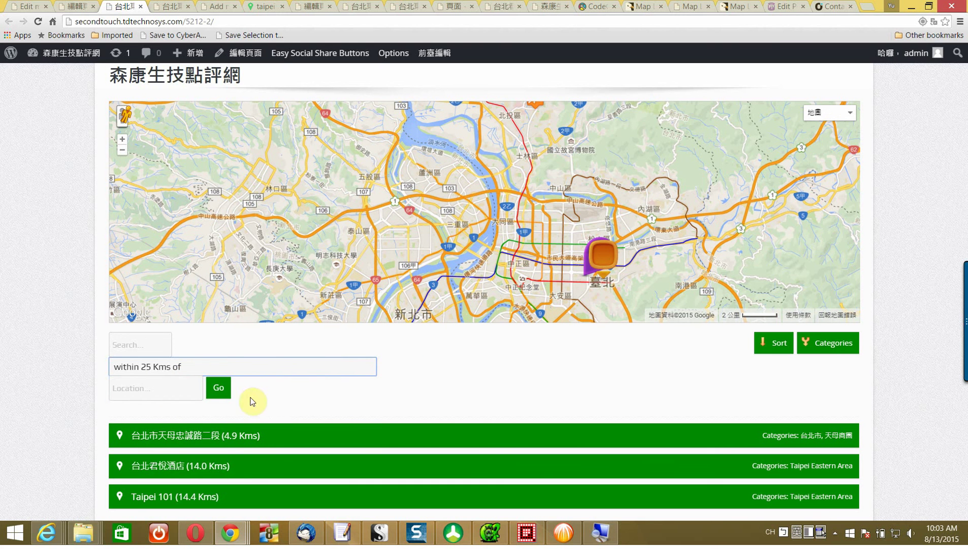
click(214, 387)
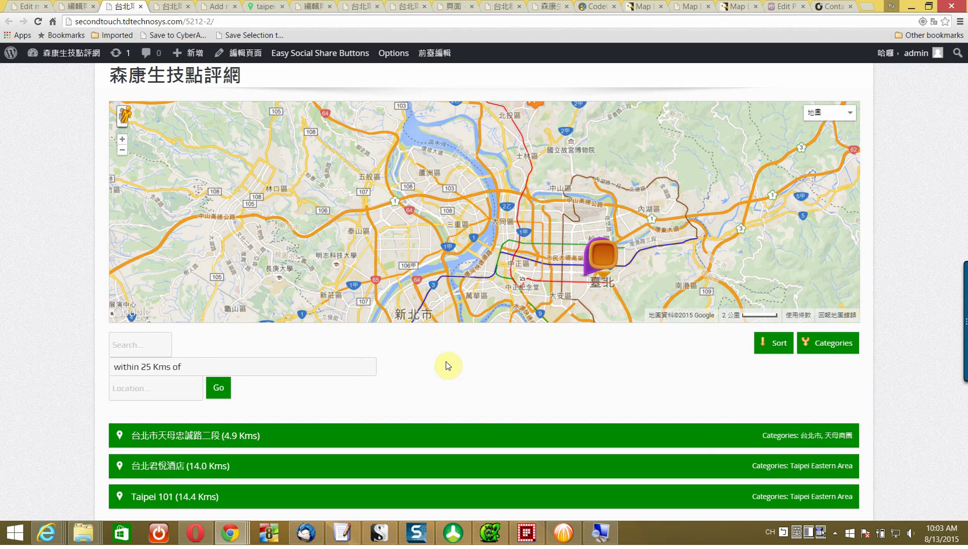
Inspect the position marker and nearby location markers in northern Taipei on the published map.
scroll(447, 361, down, 1)
scroll(480, 127, up, 1)
scroll(480, 127, down, 2)
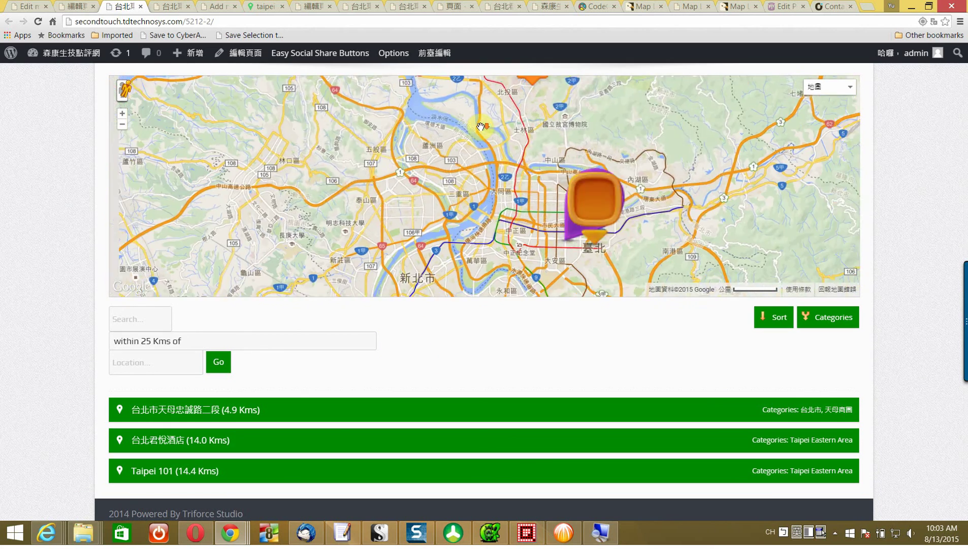
drag(491, 116, 378, 163)
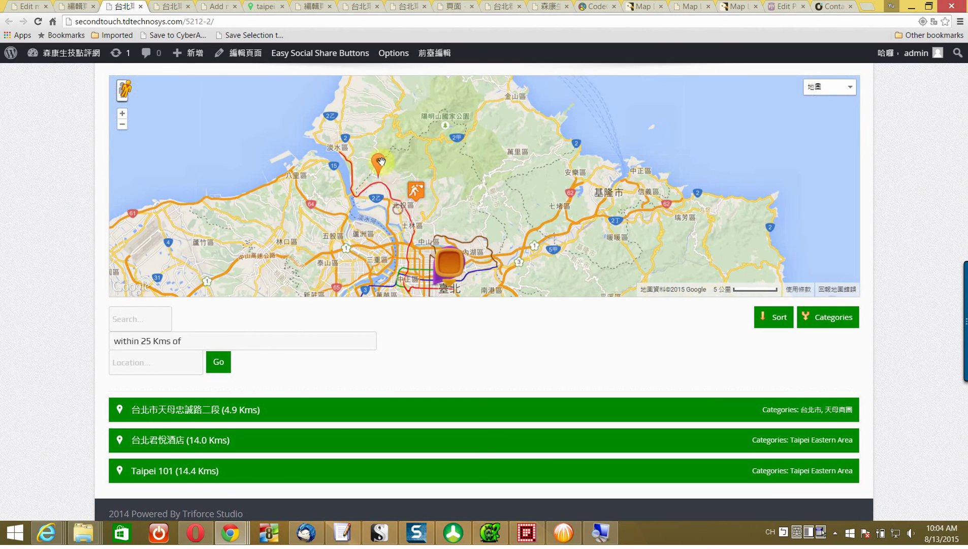
scroll(361, 210, up, 1)
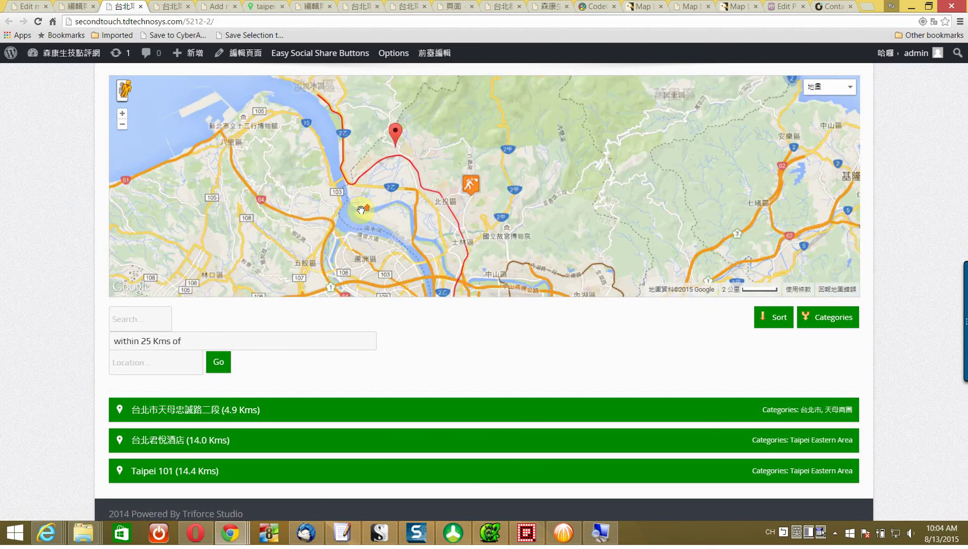
scroll(424, 209, down, 1)
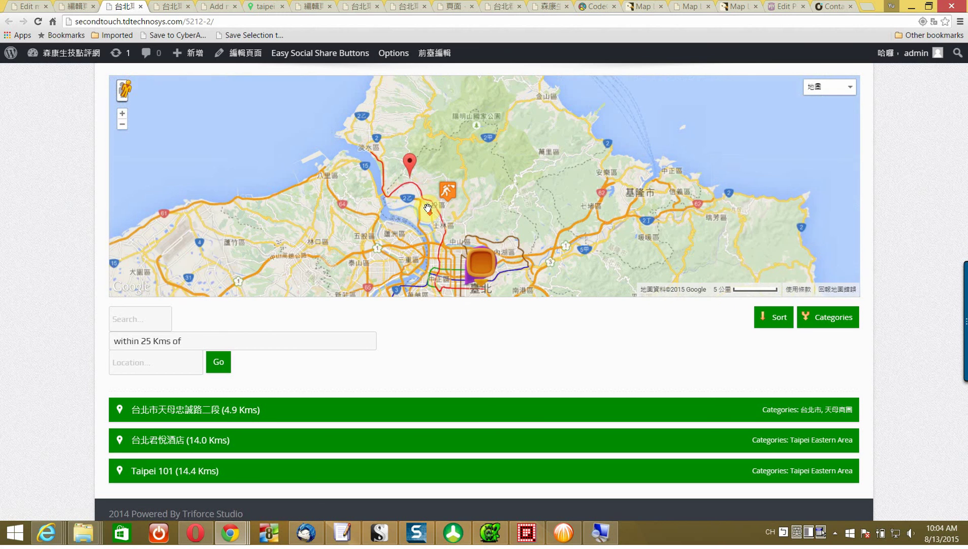